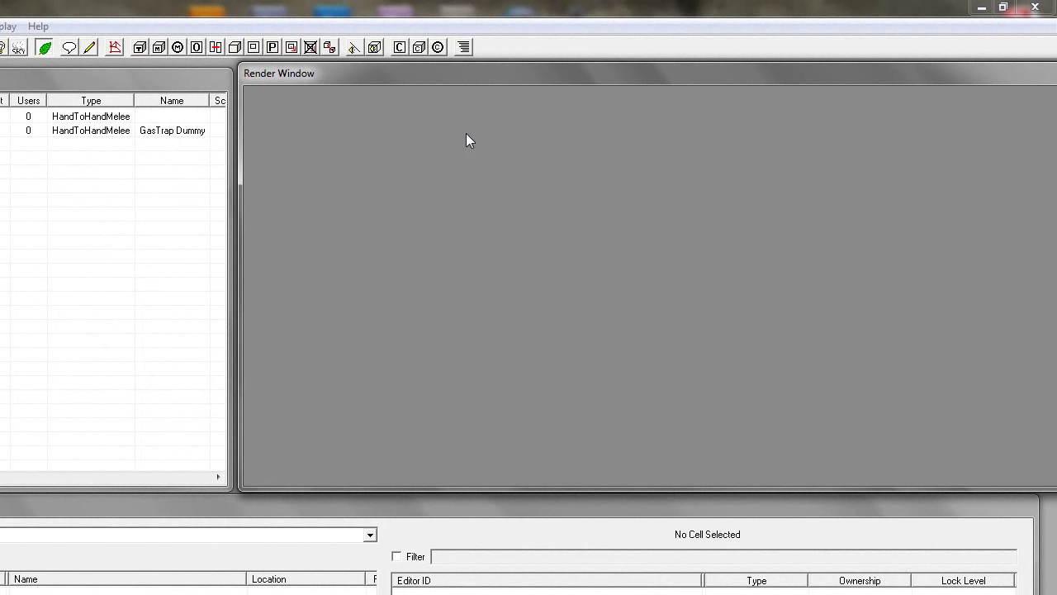
Step: Nudge the Render Window, Cell View and Object Window into place within the workspace
{"action": "left_click_drag", "start_coordinate": [426, 72], "coordinate": [421, 72]}
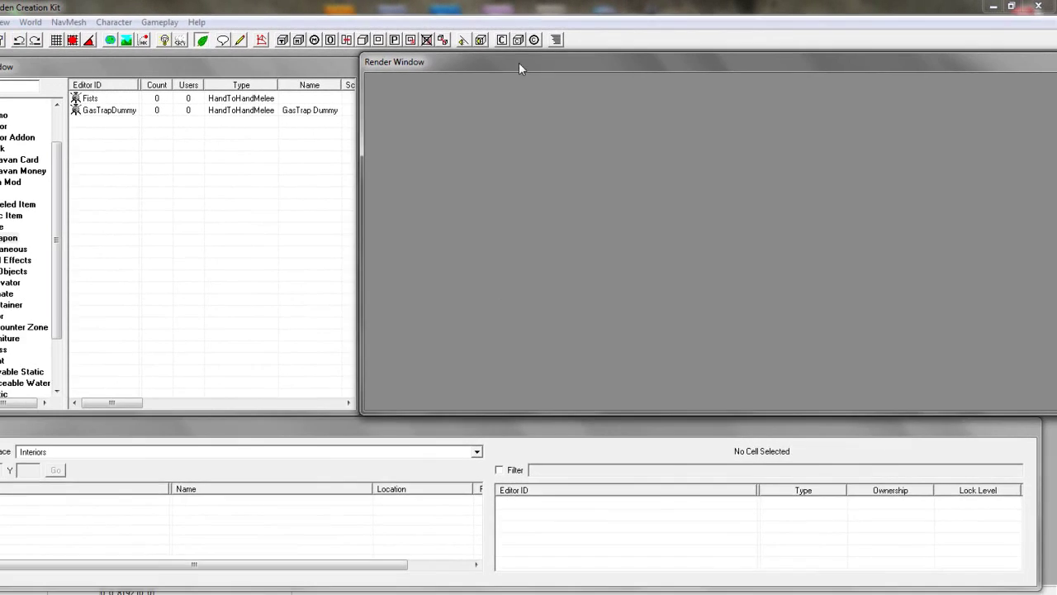
{"action": "mouse_move", "coordinate": [519, 62]}
{"action": "left_mouse_down"}
{"action": "mouse_move", "coordinate": [496, 67]}
{"action": "mouse_move", "coordinate": [525, 66]}
{"action": "left_mouse_up"}
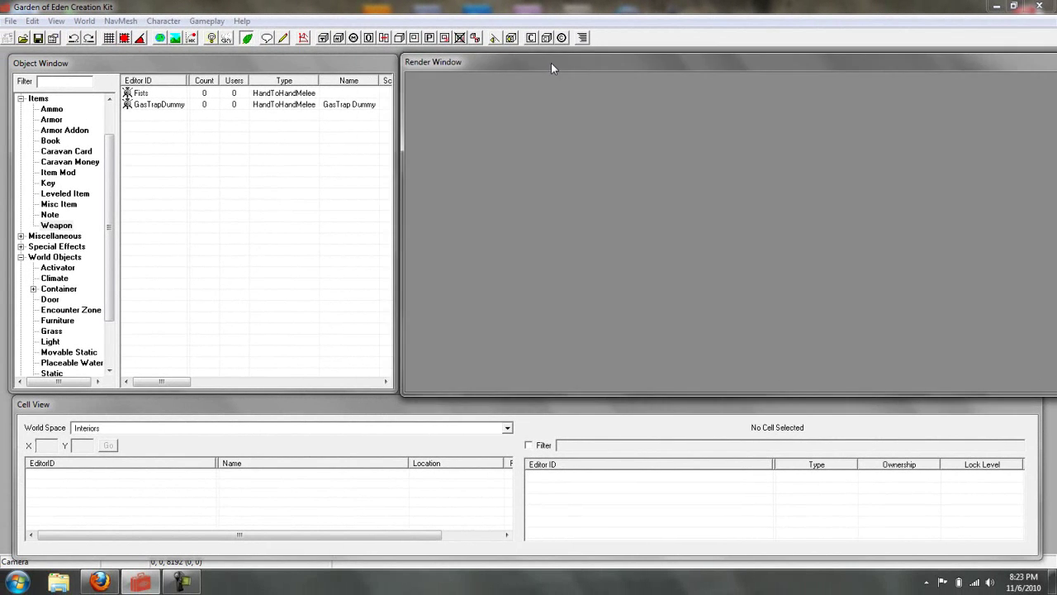
{"action": "left_click_drag", "start_coordinate": [382, 408], "coordinate": [382, 404]}
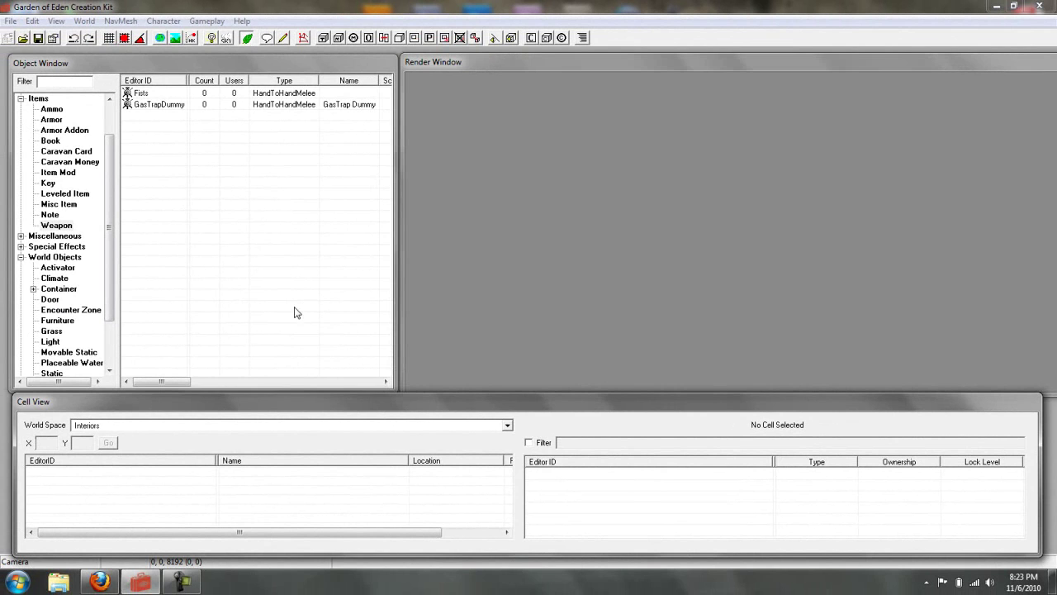
{"action": "mouse_move", "coordinate": [208, 66]}
{"action": "left_mouse_down"}
{"action": "mouse_move", "coordinate": [204, 45]}
{"action": "mouse_move", "coordinate": [203, 62]}
{"action": "left_mouse_up"}
{"action": "left_click_drag", "start_coordinate": [410, 71], "coordinate": [412, 64]}
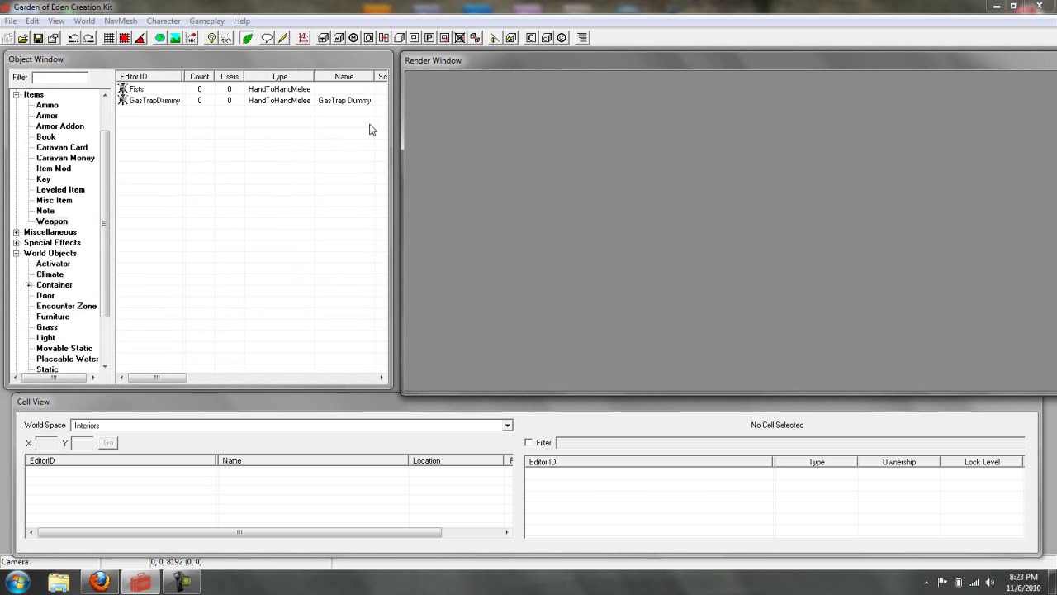
Step: Load the FalloutNV.esm master file from the list of TES data files
{"action": "left_click", "coordinate": [9, 20]}
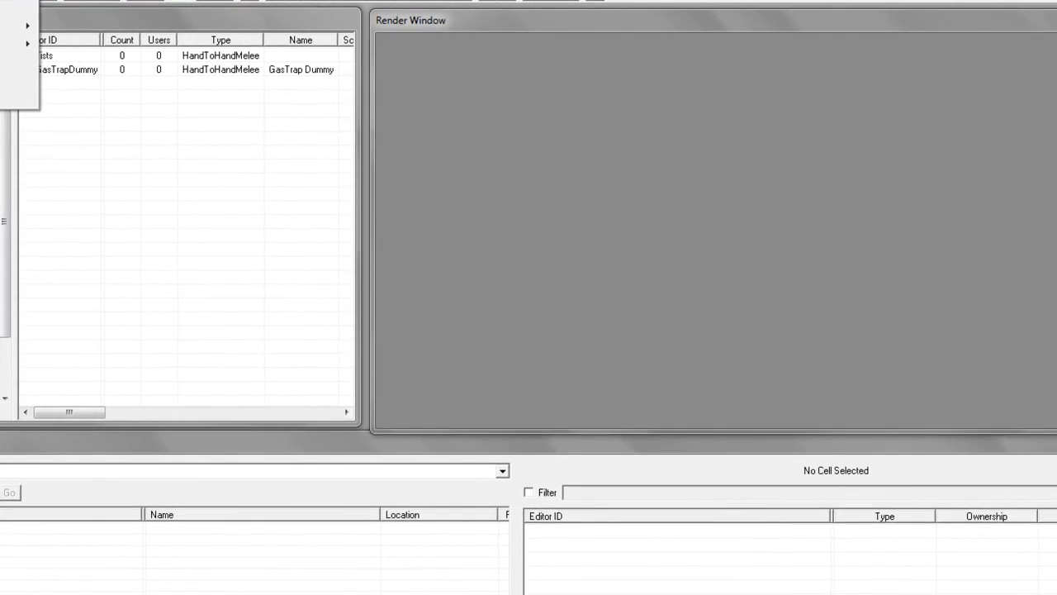
{"action": "left_click", "coordinate": [1, 2]}
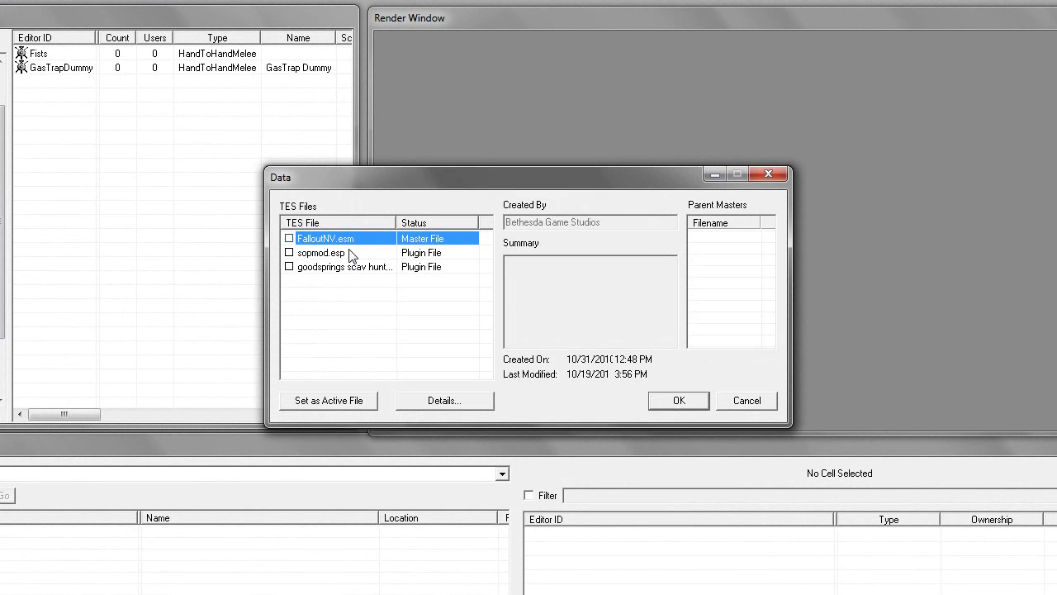
{"action": "left_click", "coordinate": [289, 239]}
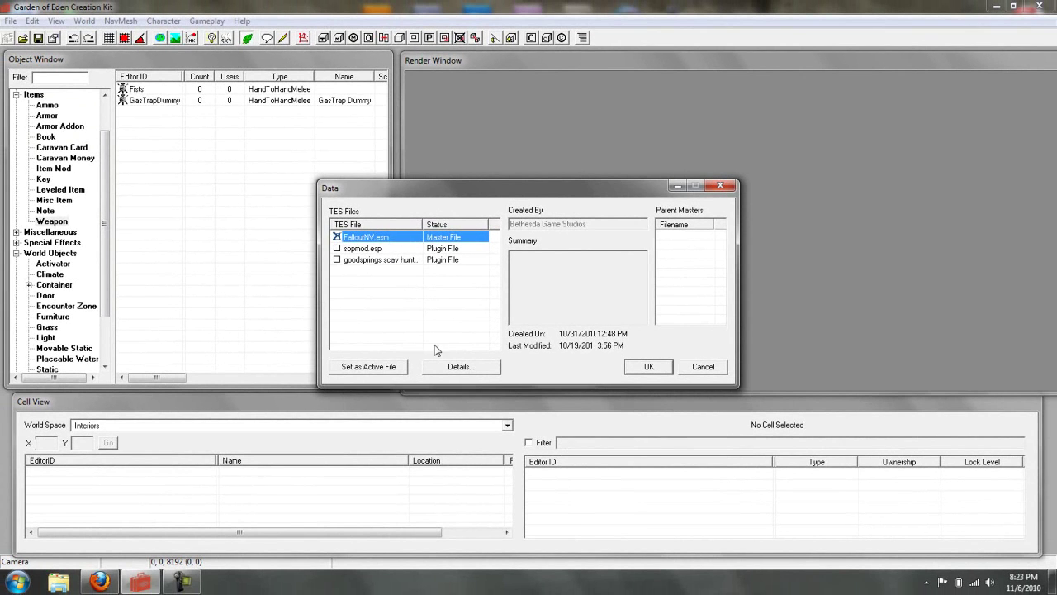
{"action": "left_click", "coordinate": [647, 366]}
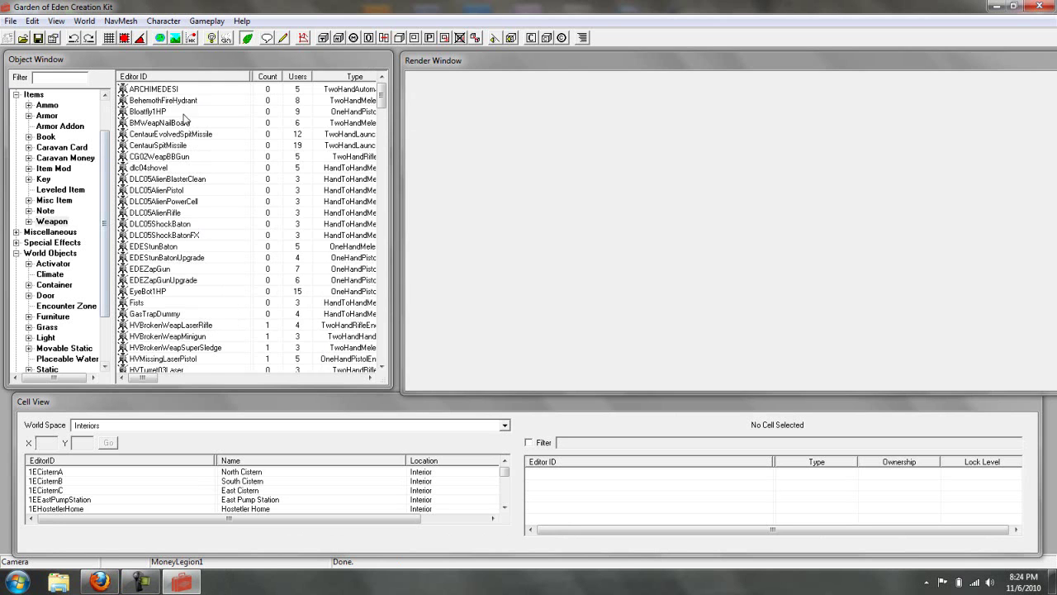
Step: Look through the available world spaces in the Cell View and choose Interiors
{"action": "mouse_move", "coordinate": [383, 98]}
{"action": "left_mouse_down"}
{"action": "mouse_move", "coordinate": [372, 355]}
{"action": "mouse_move", "coordinate": [372, 96]}
{"action": "left_mouse_up"}
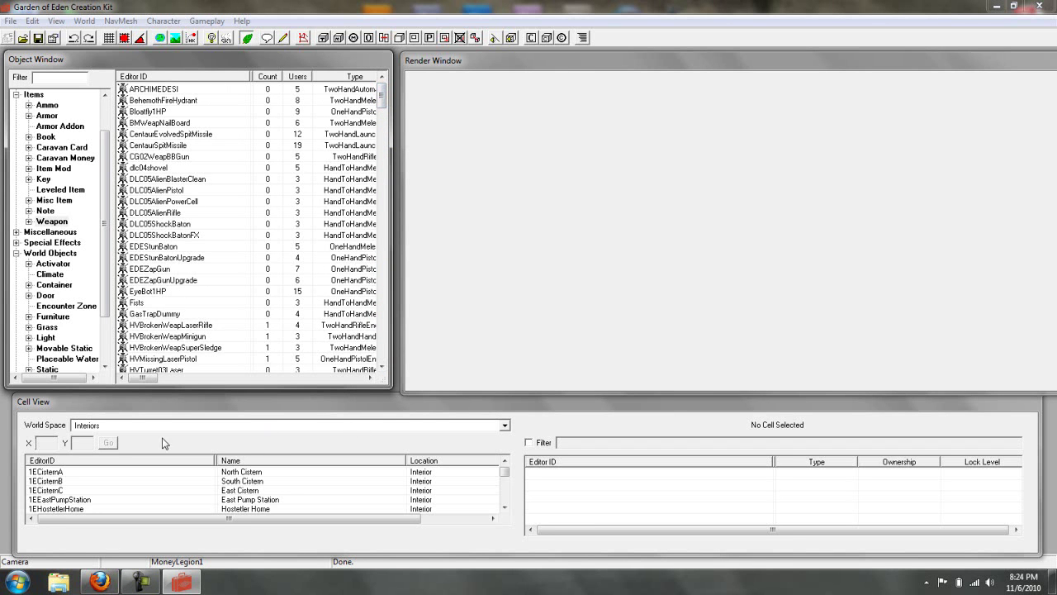
{"action": "left_click", "coordinate": [504, 427]}
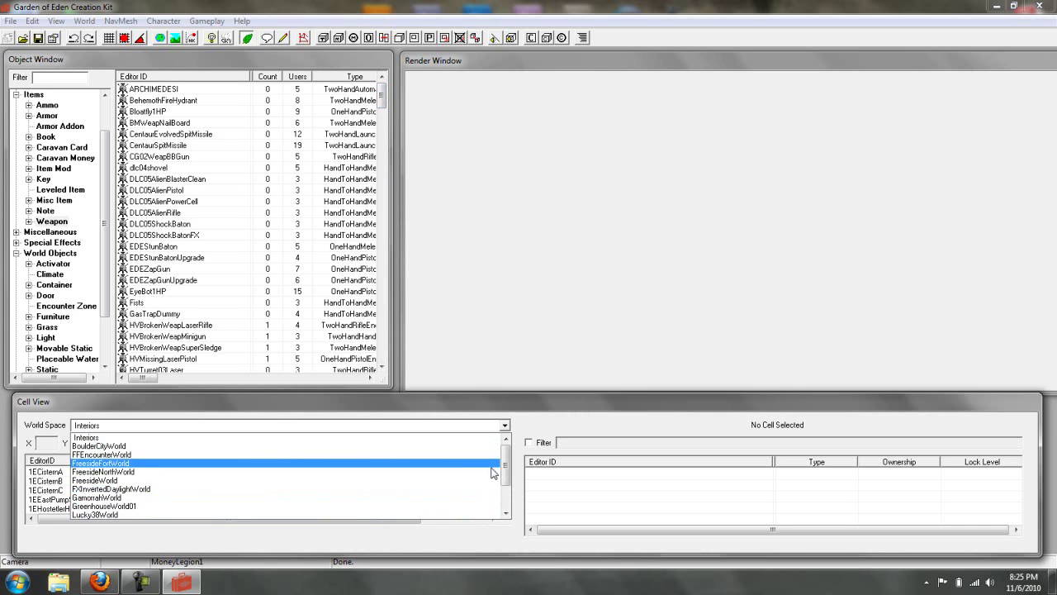
{"action": "mouse_move", "coordinate": [505, 467]}
{"action": "left_mouse_down"}
{"action": "mouse_move", "coordinate": [505, 507]}
{"action": "mouse_move", "coordinate": [505, 472]}
{"action": "left_mouse_up"}
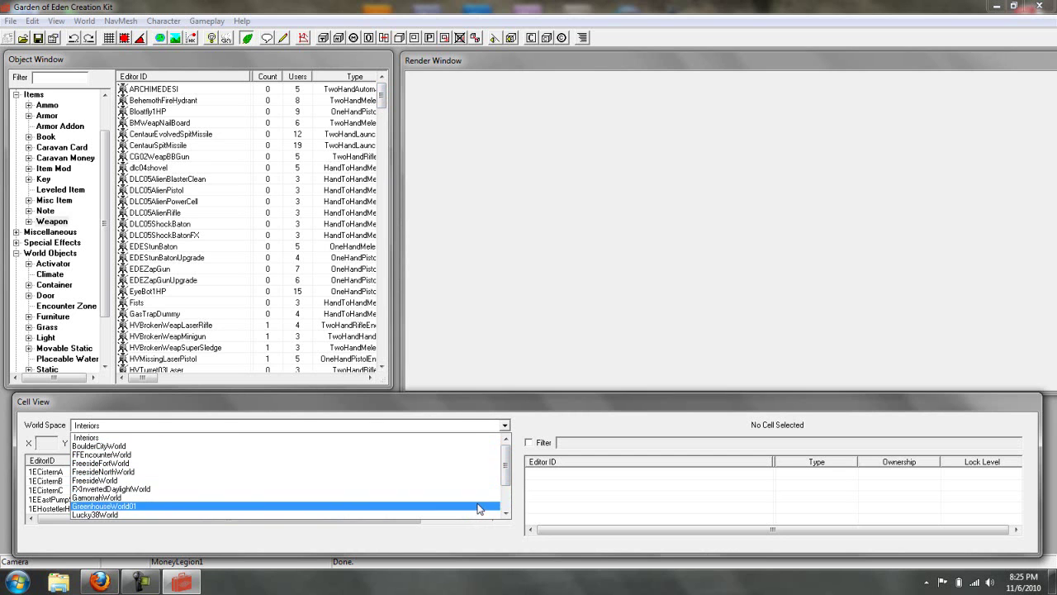
{"action": "left_click_drag", "start_coordinate": [506, 486], "coordinate": [507, 508]}
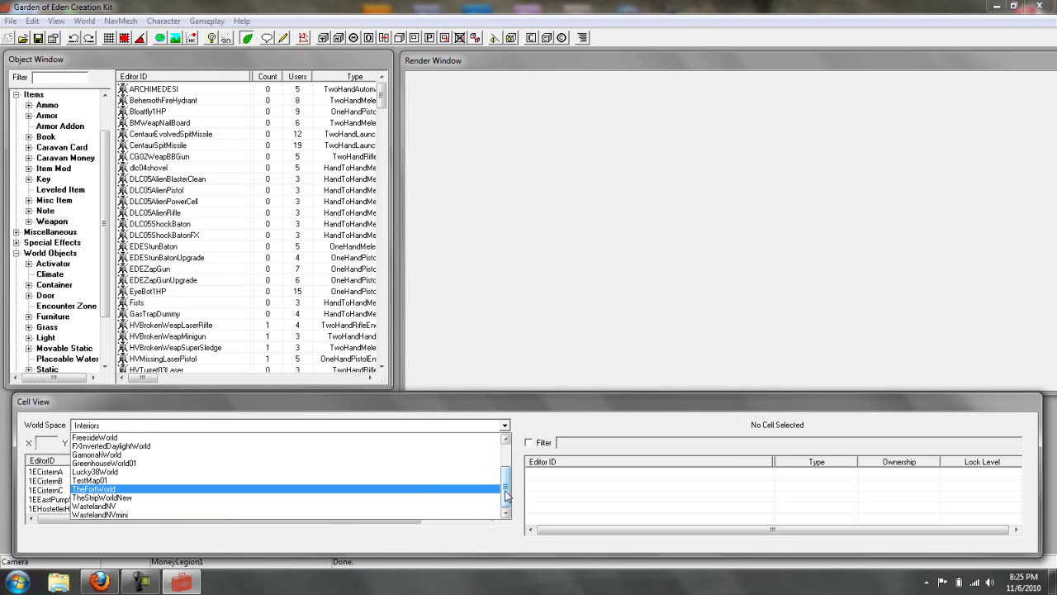
{"action": "left_click_drag", "start_coordinate": [507, 490], "coordinate": [501, 453]}
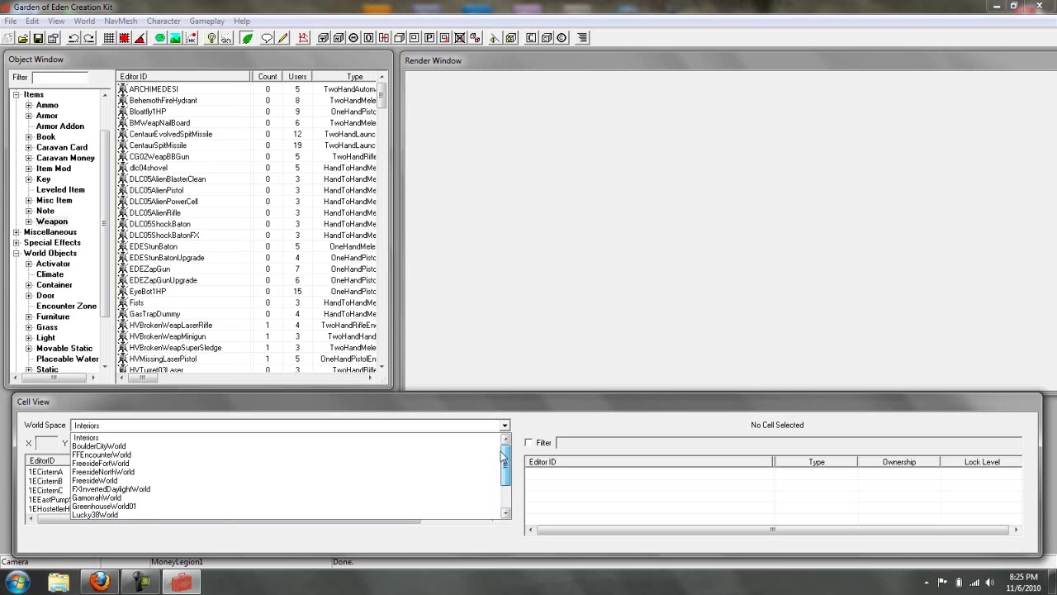
{"action": "left_click", "coordinate": [369, 438]}
Step: Find the Goodsprings General Store cell (GSGeneralStore) among the interiors and load it into the Render Window
{"action": "left_click_drag", "start_coordinate": [505, 476], "coordinate": [505, 478]}
{"action": "scroll", "coordinate": [506, 477], "scroll_direction": "down", "scroll_amount": 3}
{"action": "scroll", "coordinate": [497, 471], "scroll_direction": "up", "scroll_amount": 4}
{"action": "left_click", "coordinate": [436, 473]}
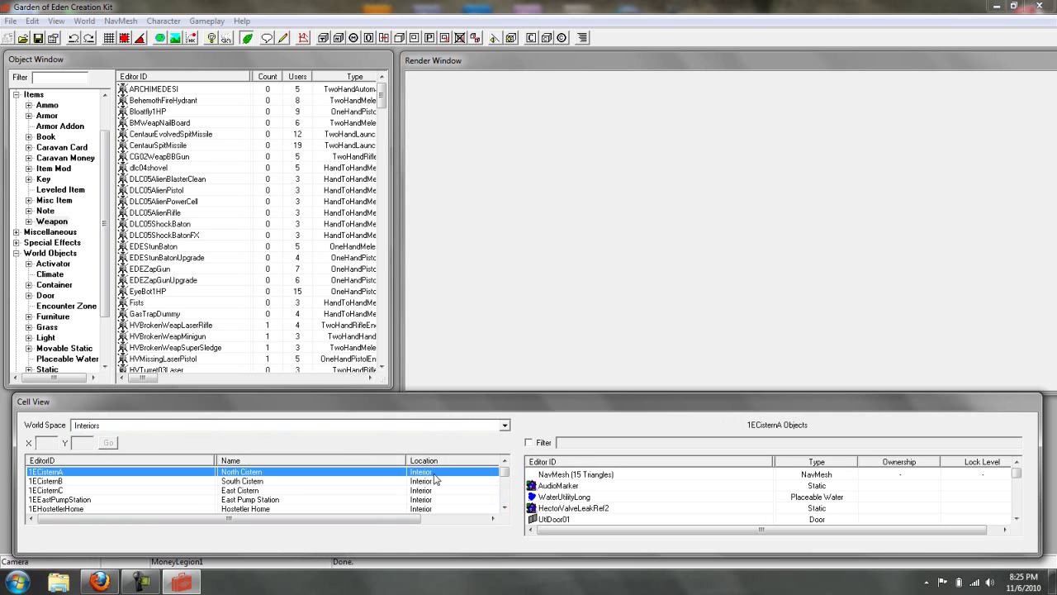
{"action": "scroll", "coordinate": [457, 482], "scroll_direction": "down", "scroll_amount": 8}
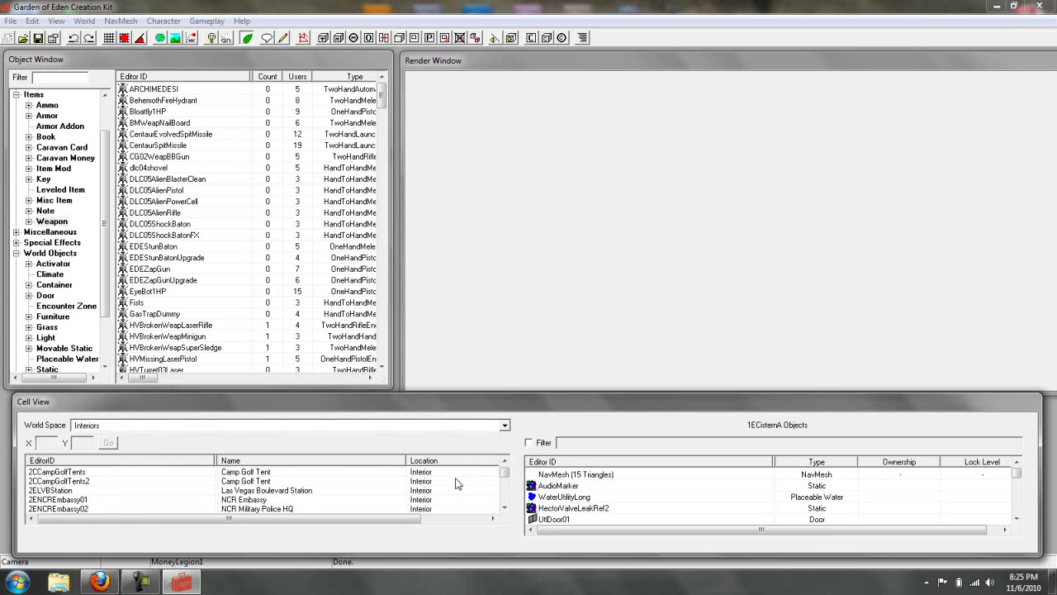
{"action": "scroll", "coordinate": [457, 482], "scroll_direction": "down", "scroll_amount": 10}
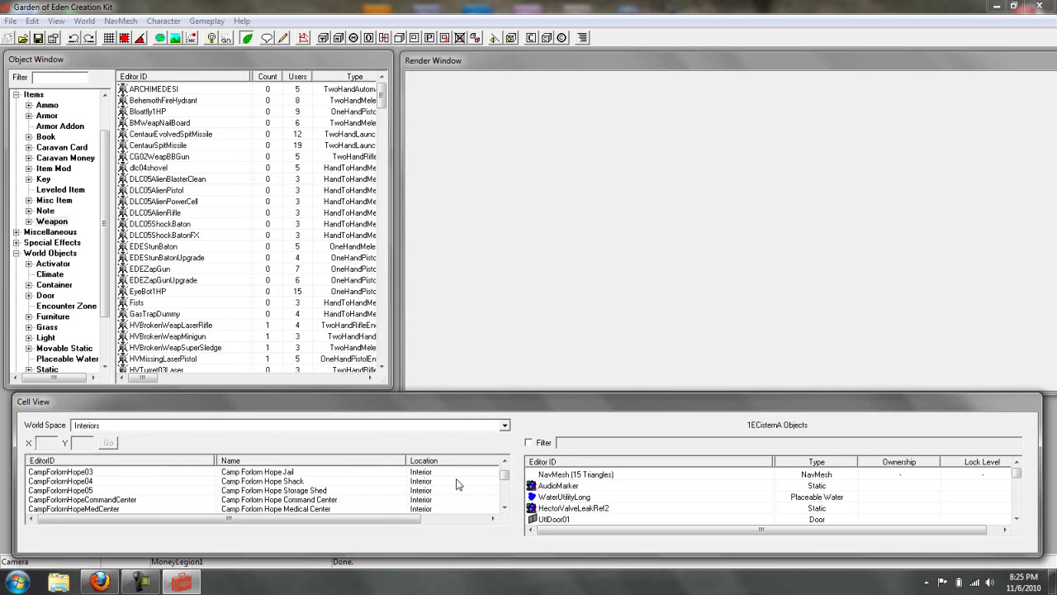
{"action": "scroll", "coordinate": [459, 484], "scroll_direction": "down", "scroll_amount": 6}
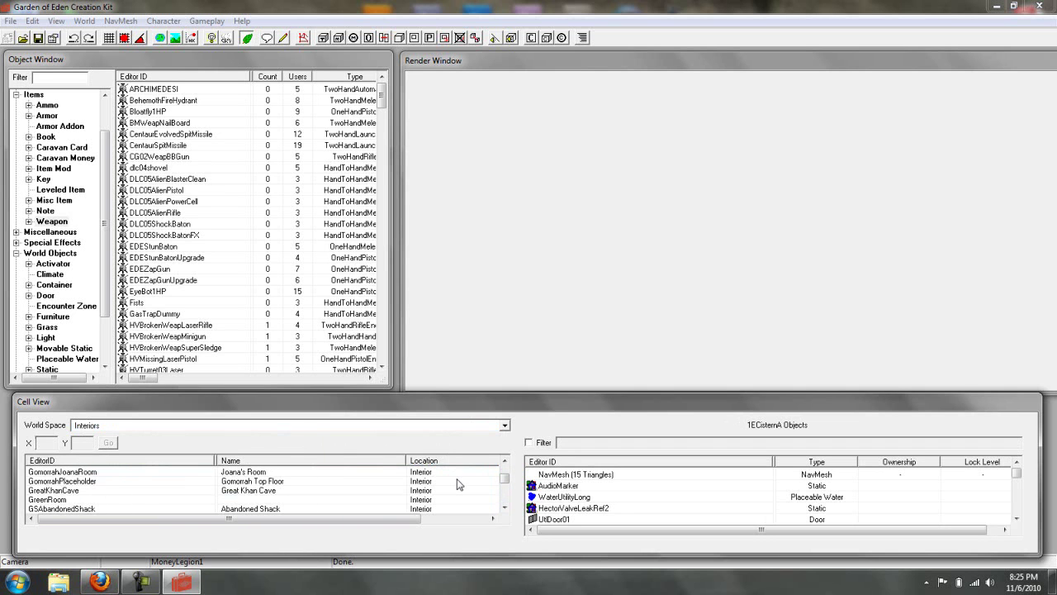
{"action": "scroll", "coordinate": [459, 484], "scroll_direction": "up", "scroll_amount": 3}
{"action": "scroll", "coordinate": [459, 484], "scroll_direction": "down", "scroll_amount": 5}
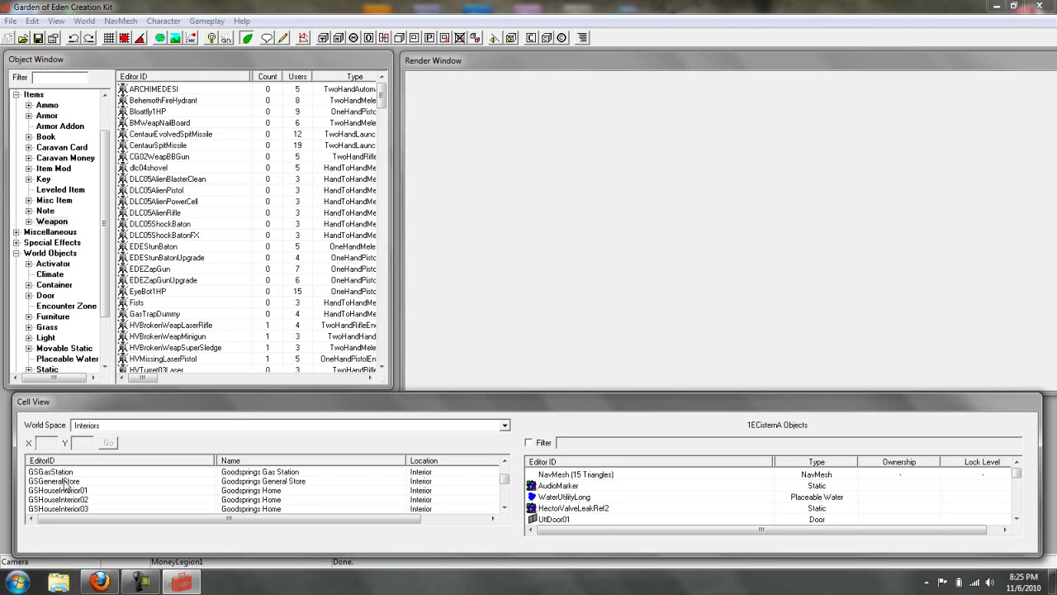
{"action": "left_click", "coordinate": [66, 483]}
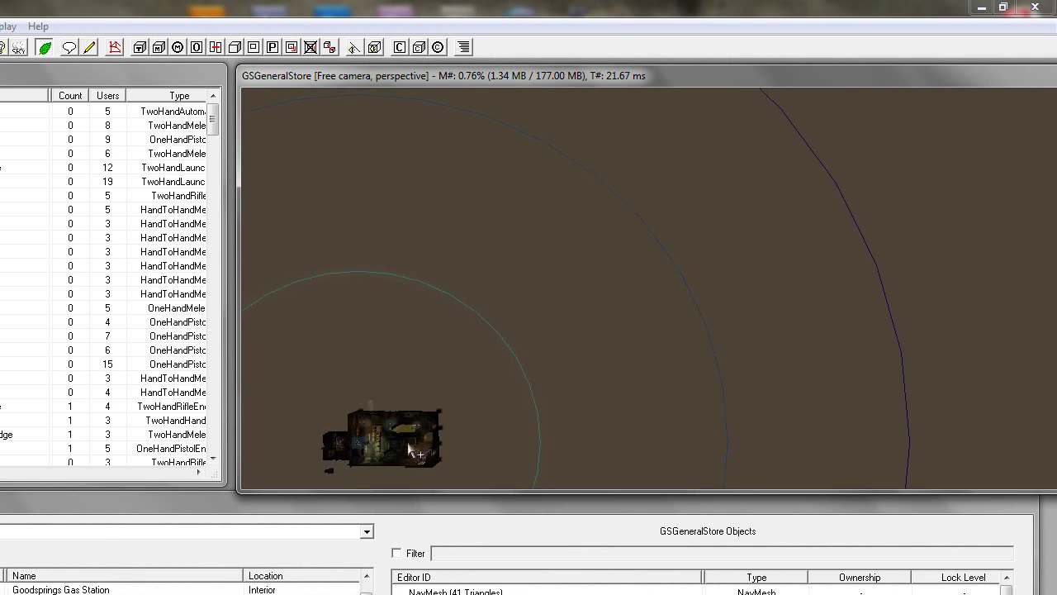
Step: Examine the layout of the loaded general store from above, from different positions and distances
{"action": "key", "text": "Left"}
{"action": "key", "text": "Right"}
{"action": "key", "text": "Left"}
{"action": "key", "text": "Up"}
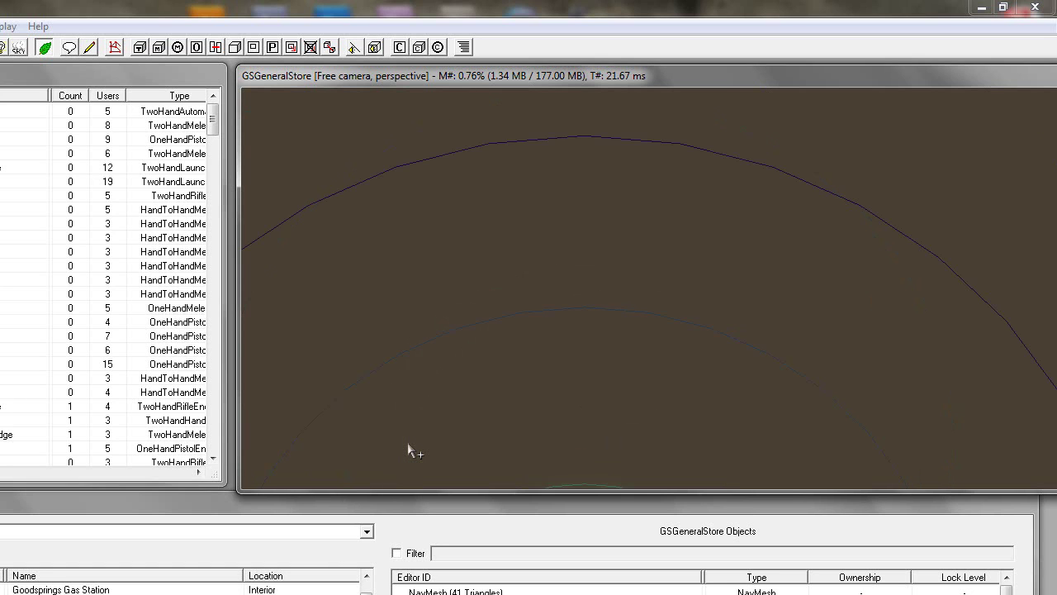
{"action": "key", "text": "Down"}
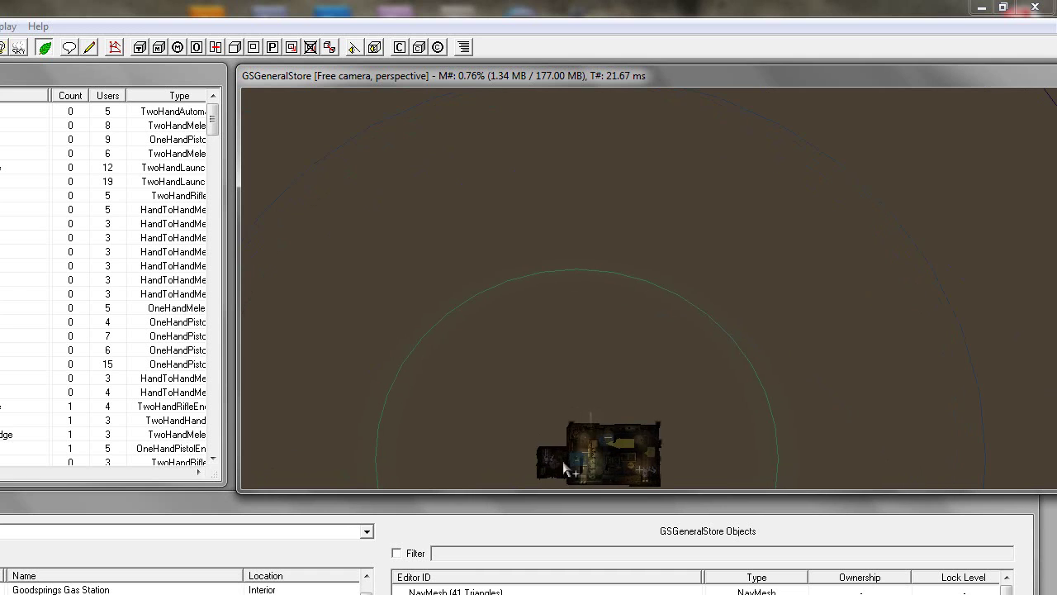
{"action": "key", "text": "Down"}
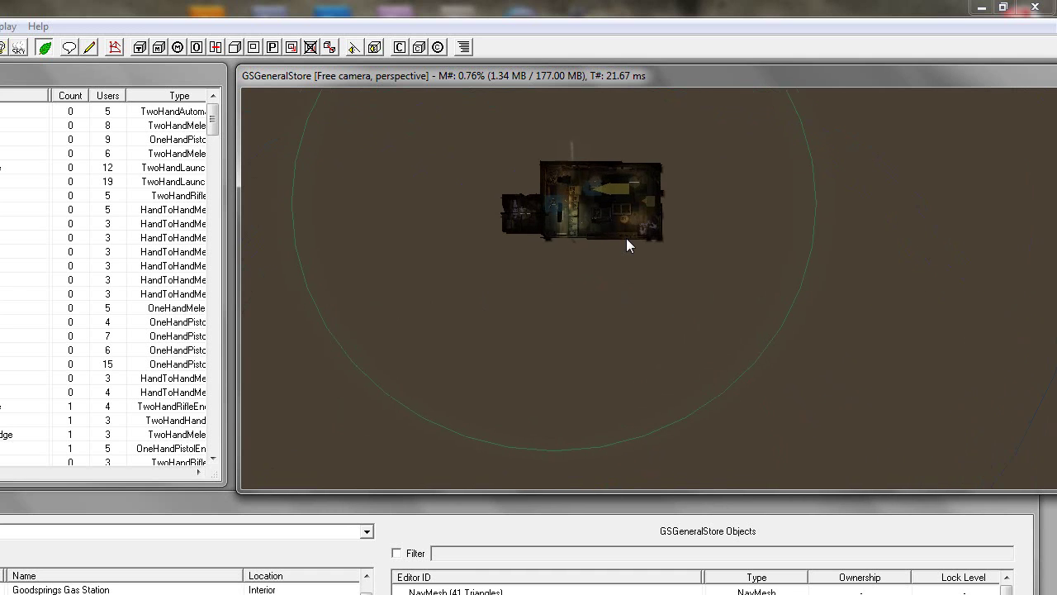
{"action": "scroll", "coordinate": [622, 241], "scroll_direction": "up", "scroll_amount": 5}
{"action": "scroll", "coordinate": [612, 247], "scroll_direction": "up", "scroll_amount": 1}
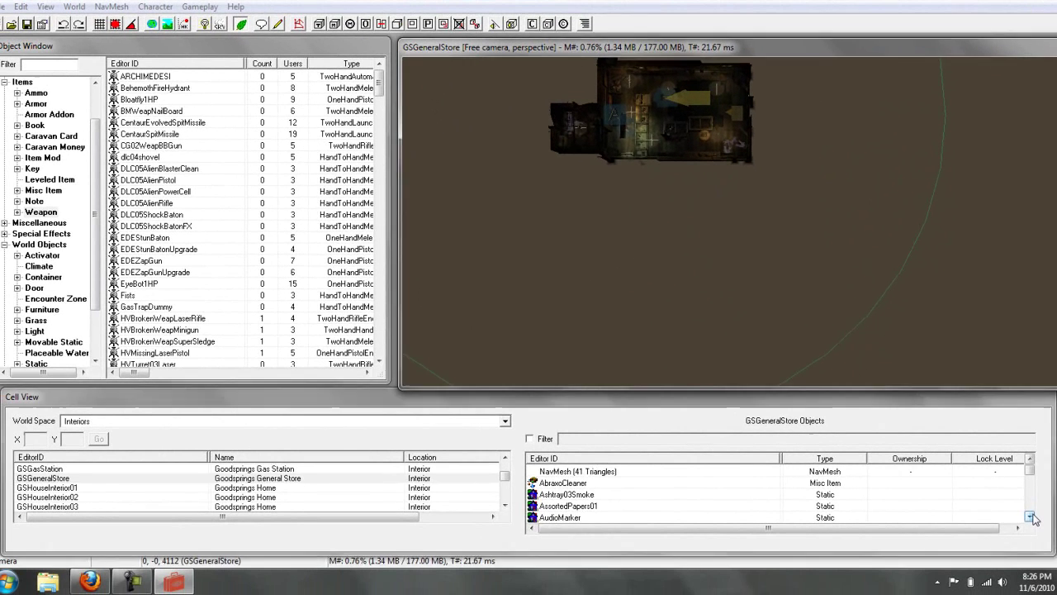
Step: Find the BoardCutting misc item among the GSGeneralStore objects and focus the Render Window on it
{"action": "left_click", "coordinate": [1031, 517]}
{"action": "left_click", "coordinate": [1031, 516]}
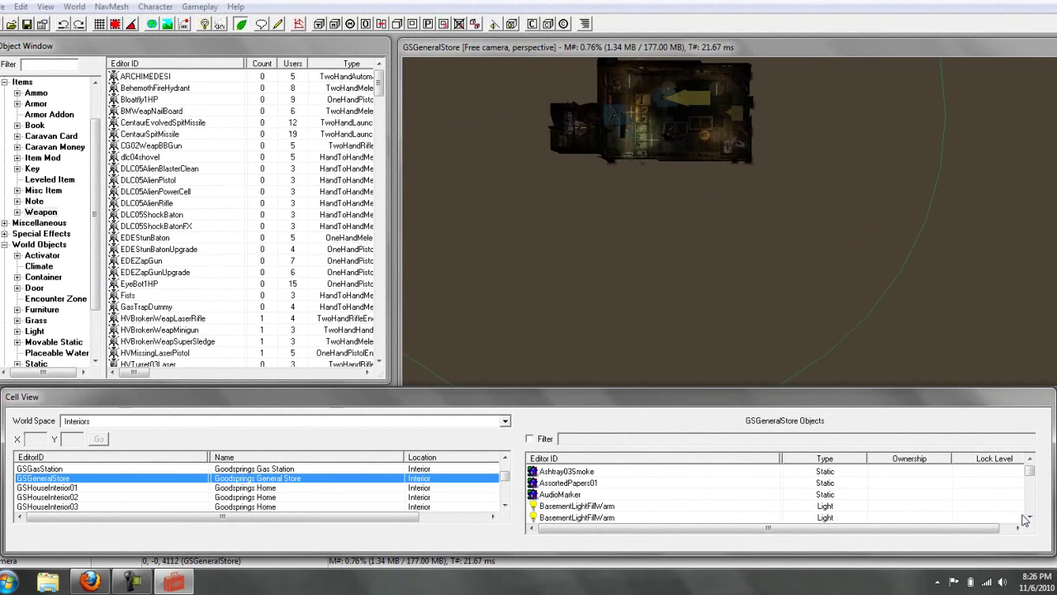
{"action": "left_click", "coordinate": [1031, 517]}
{"action": "left_click", "coordinate": [1031, 517]}
{"action": "left_click", "coordinate": [1031, 517]}
{"action": "left_click", "coordinate": [1031, 517]}
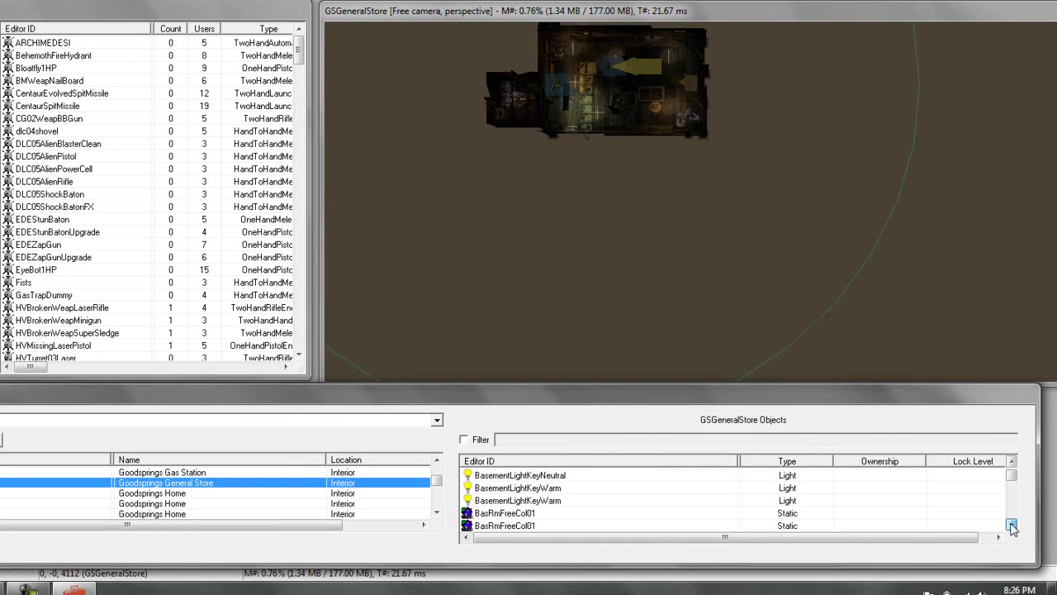
{"action": "left_click", "coordinate": [1011, 525]}
{"action": "left_click", "coordinate": [1012, 526]}
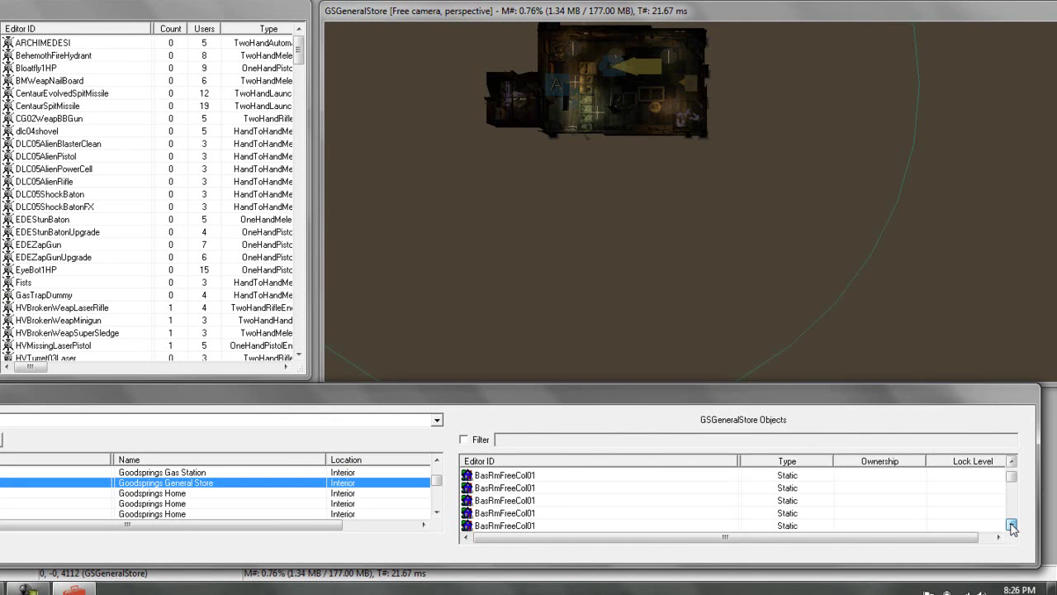
{"action": "left_click", "coordinate": [1012, 525]}
{"action": "left_click", "coordinate": [1012, 525]}
{"action": "left_click", "coordinate": [1012, 525]}
{"action": "left_click", "coordinate": [1012, 525]}
{"action": "left_click", "coordinate": [1012, 525]}
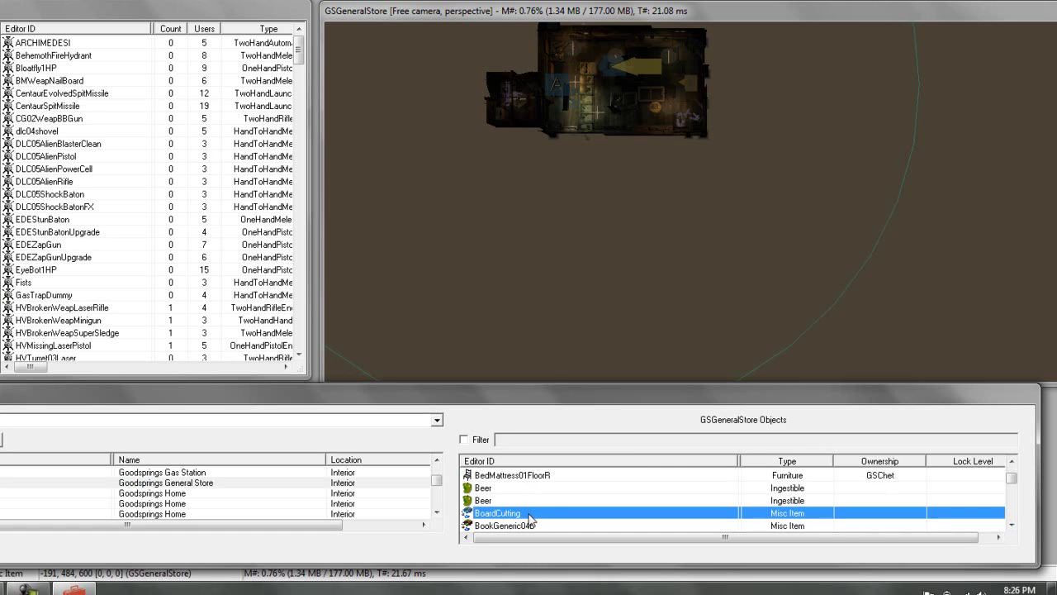
{"action": "double_click", "coordinate": [529, 515]}
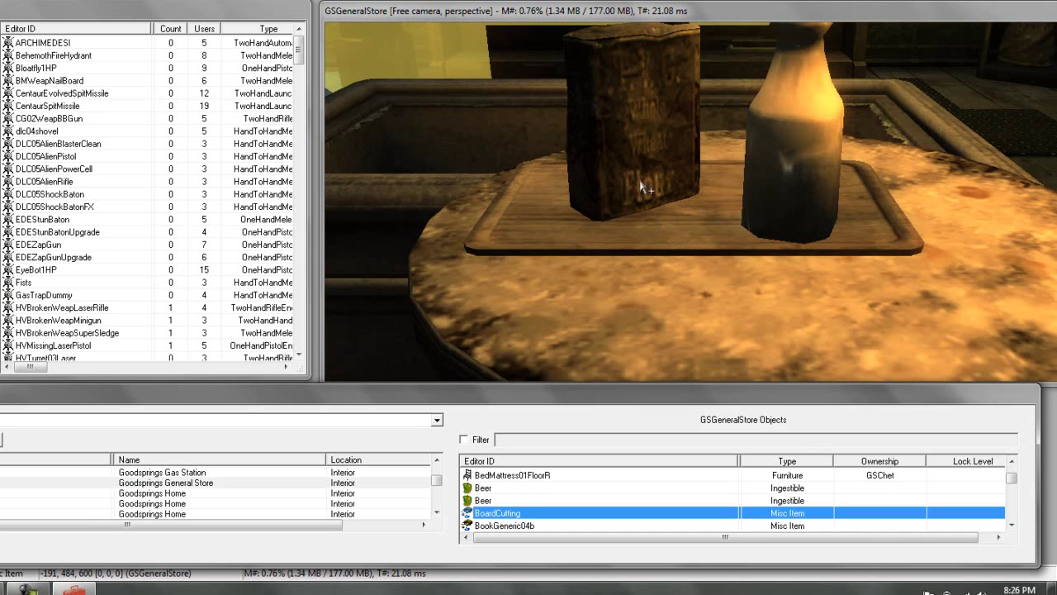
Step: Select the table under the cutting board and the light beam behind it, examining the scene from near and far
{"action": "scroll", "coordinate": [670, 178], "scroll_direction": "down", "scroll_amount": 4}
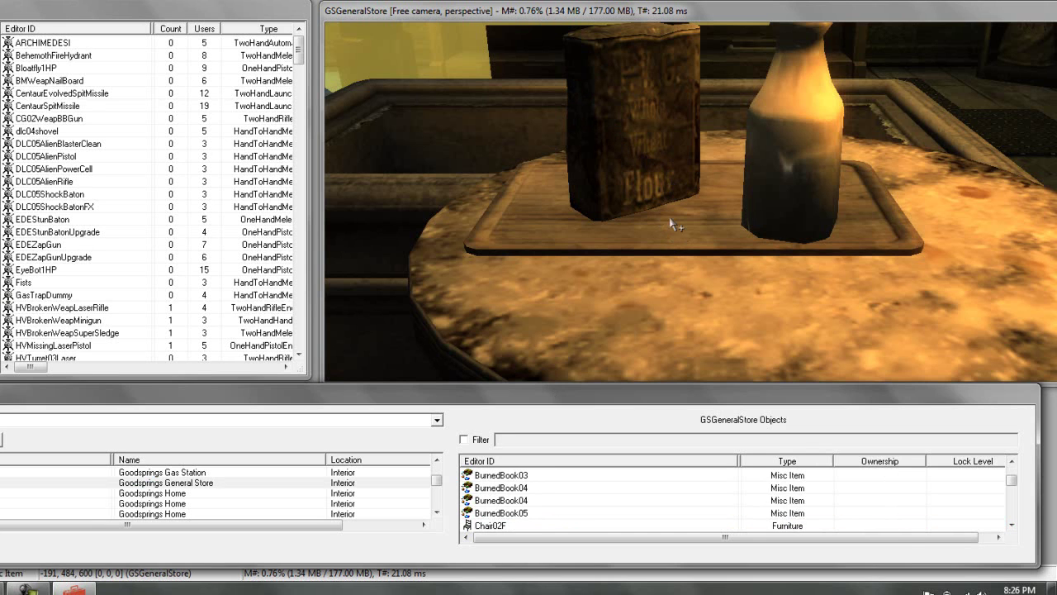
{"action": "left_click", "coordinate": [669, 266]}
{"action": "scroll", "coordinate": [670, 266], "scroll_direction": "down", "scroll_amount": 5}
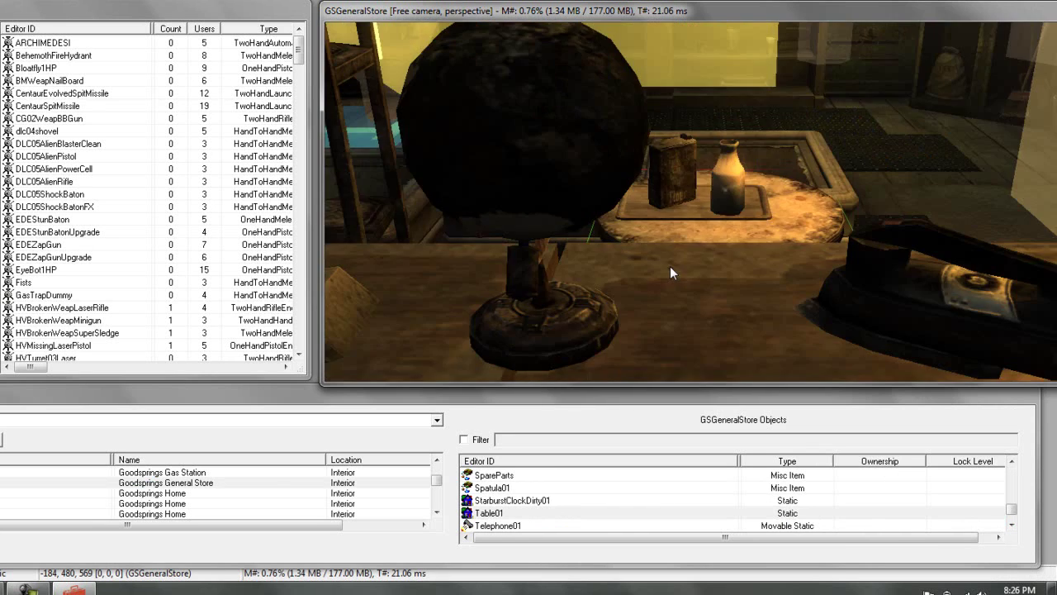
{"action": "scroll", "coordinate": [669, 266], "scroll_direction": "up", "scroll_amount": 5}
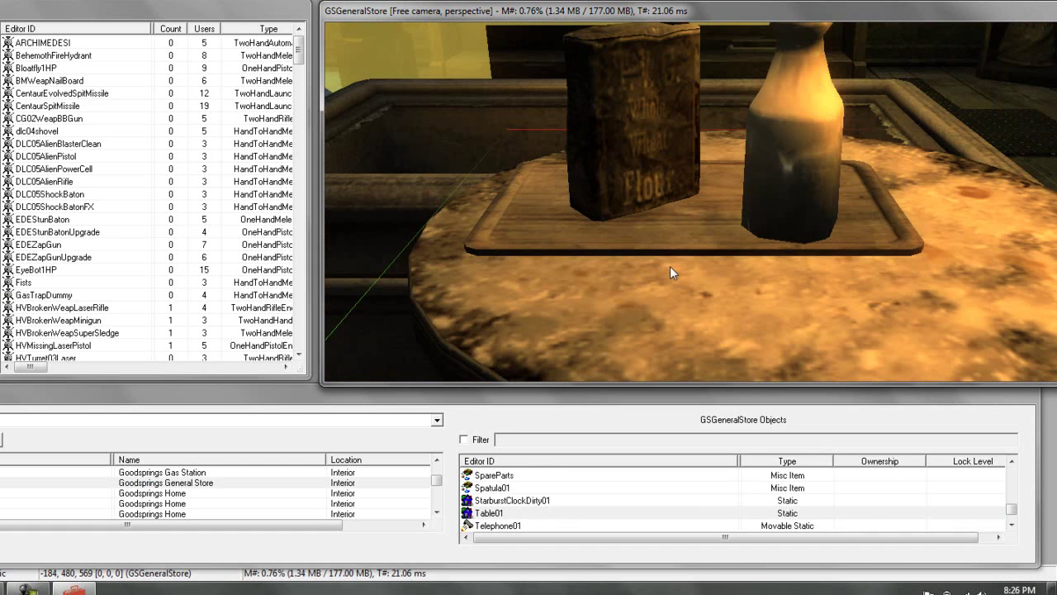
{"action": "scroll", "coordinate": [669, 266], "scroll_direction": "down", "scroll_amount": 5}
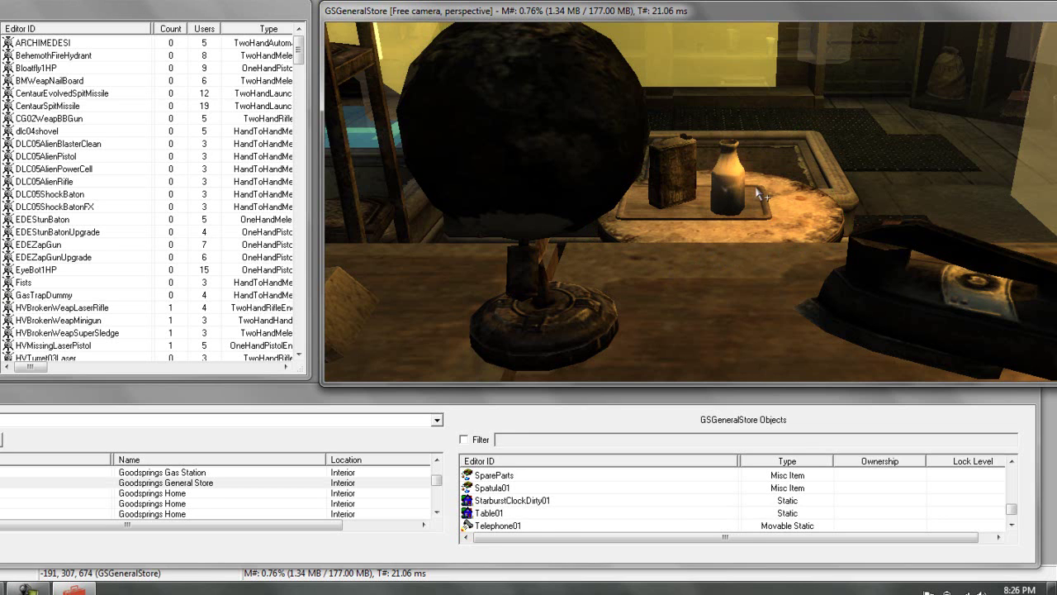
{"action": "left_click", "coordinate": [768, 54]}
{"action": "scroll", "coordinate": [776, 171], "scroll_direction": "down", "scroll_amount": 5}
{"action": "scroll", "coordinate": [777, 171], "scroll_direction": "up", "scroll_amount": 5}
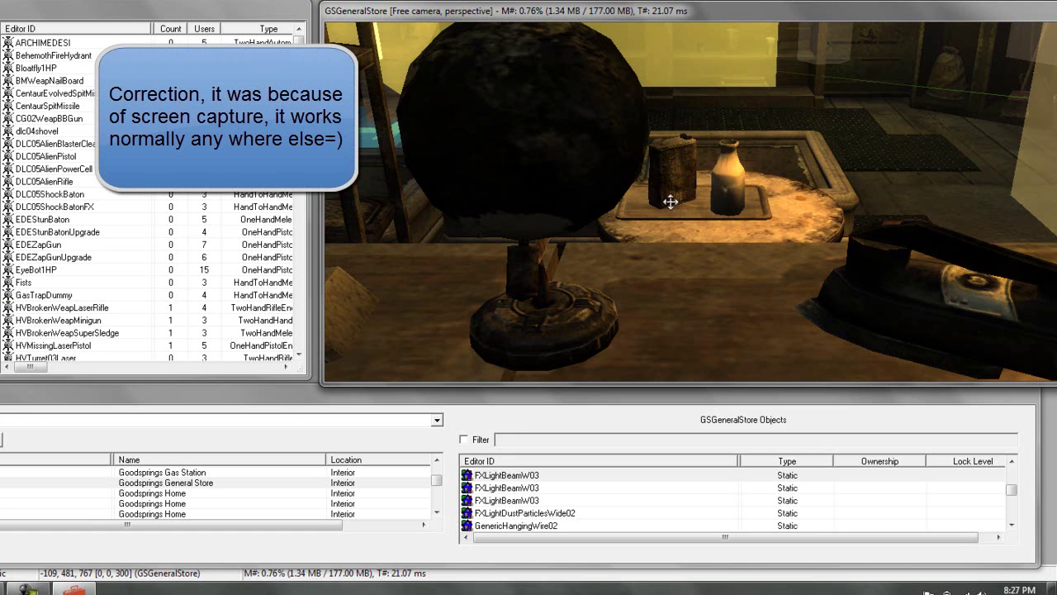
{"action": "scroll", "coordinate": [737, 198], "scroll_direction": "down", "scroll_amount": 5}
{"action": "scroll", "coordinate": [737, 199], "scroll_direction": "up", "scroll_amount": 5}
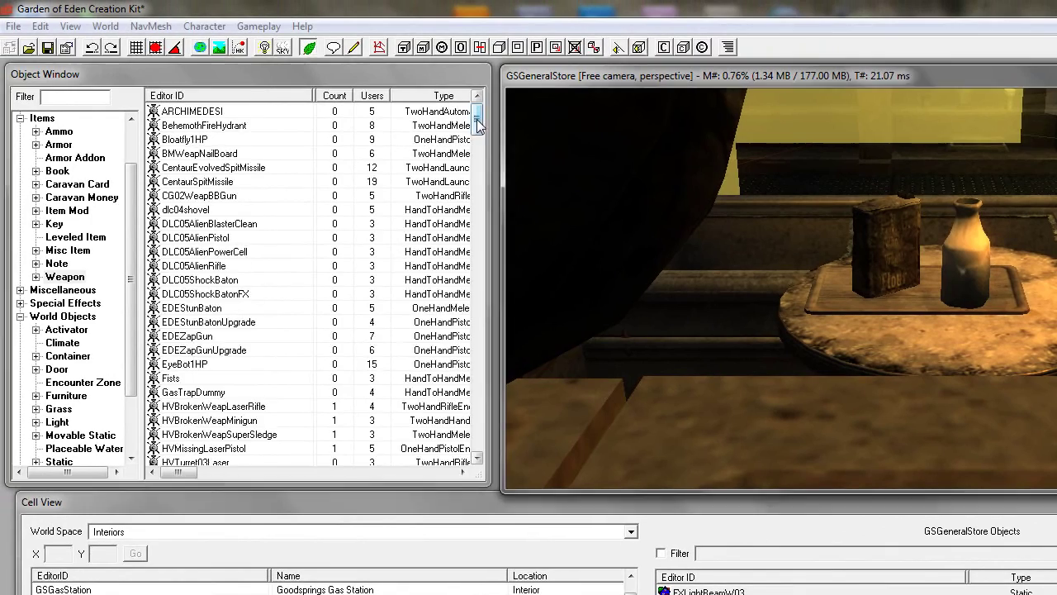
Step: Find WeapNVAntiMaterielRifle in the weapon list and open its properties
{"action": "left_click_drag", "start_coordinate": [298, 49], "coordinate": [297, 65]}
{"action": "left_click_drag", "start_coordinate": [477, 138], "coordinate": [477, 205]}
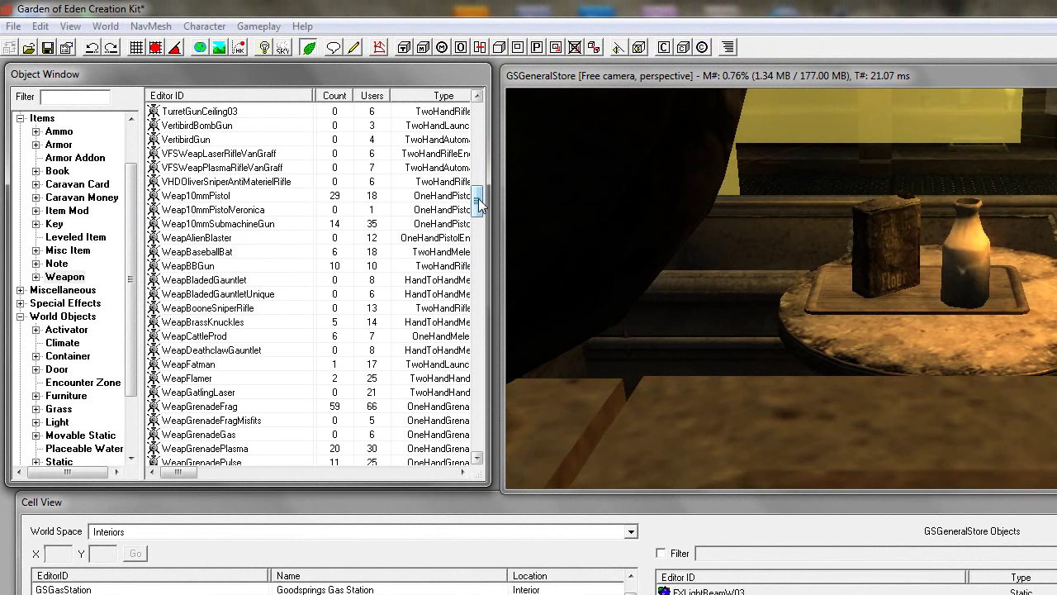
{"action": "left_click_drag", "start_coordinate": [479, 206], "coordinate": [469, 261]}
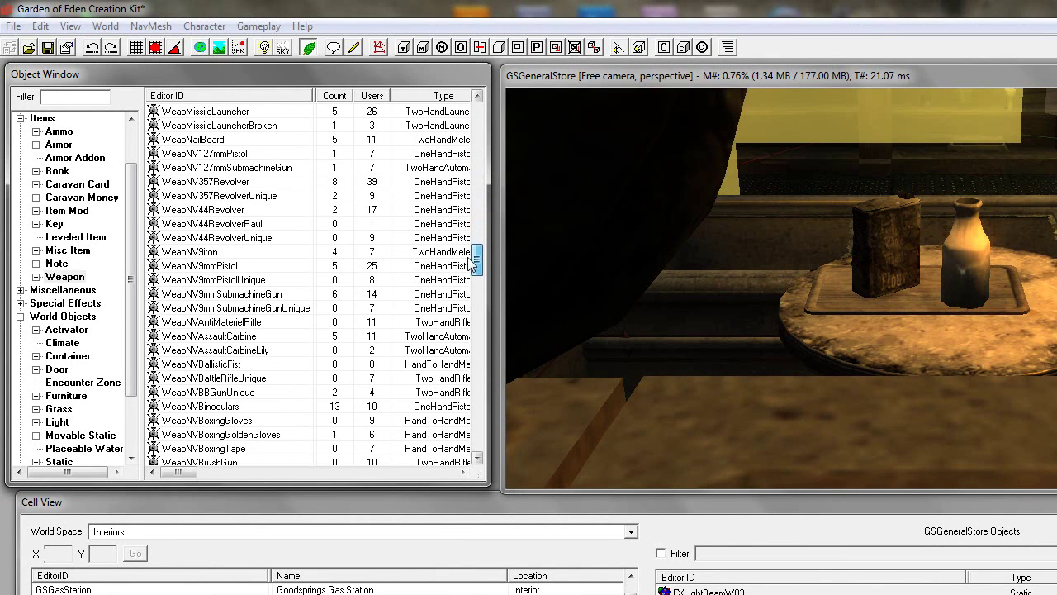
{"action": "left_click", "coordinate": [204, 324]}
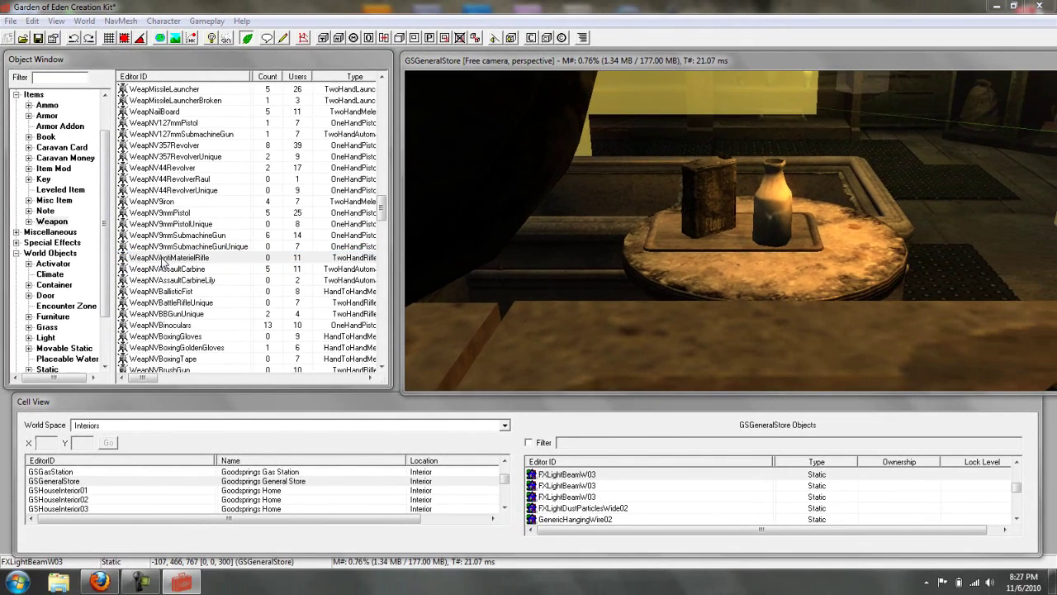
{"action": "double_click", "coordinate": [165, 258]}
Step: Change the weapon's ID to 1antirifle and its name to Monster Sniper
{"action": "mouse_move", "coordinate": [422, 24]}
{"action": "left_mouse_down"}
{"action": "mouse_move", "coordinate": [429, 14]}
{"action": "mouse_move", "coordinate": [417, 36]}
{"action": "left_mouse_up"}
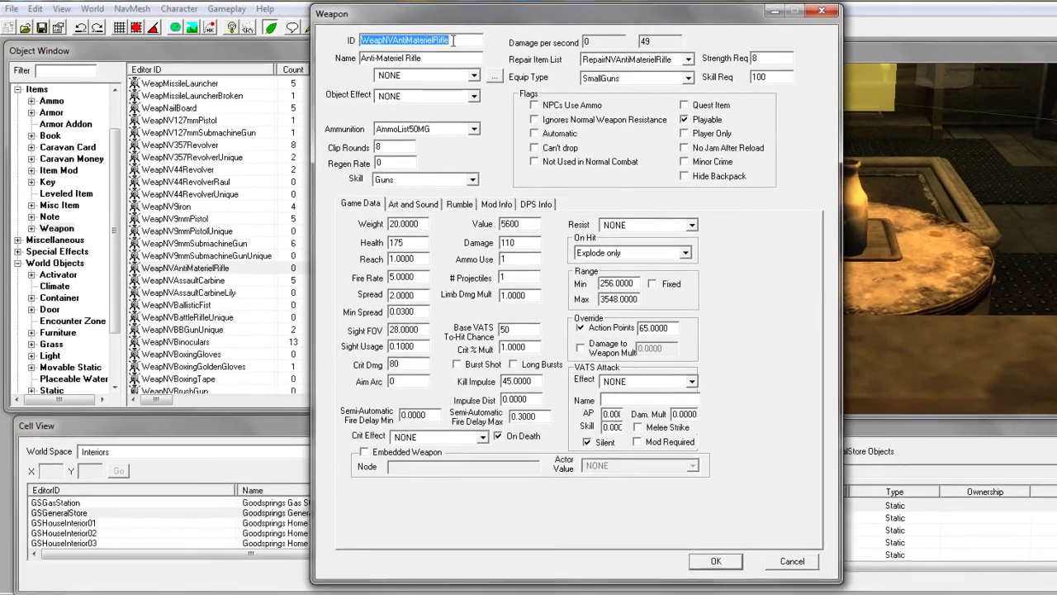
{"action": "type", "text": "S"}
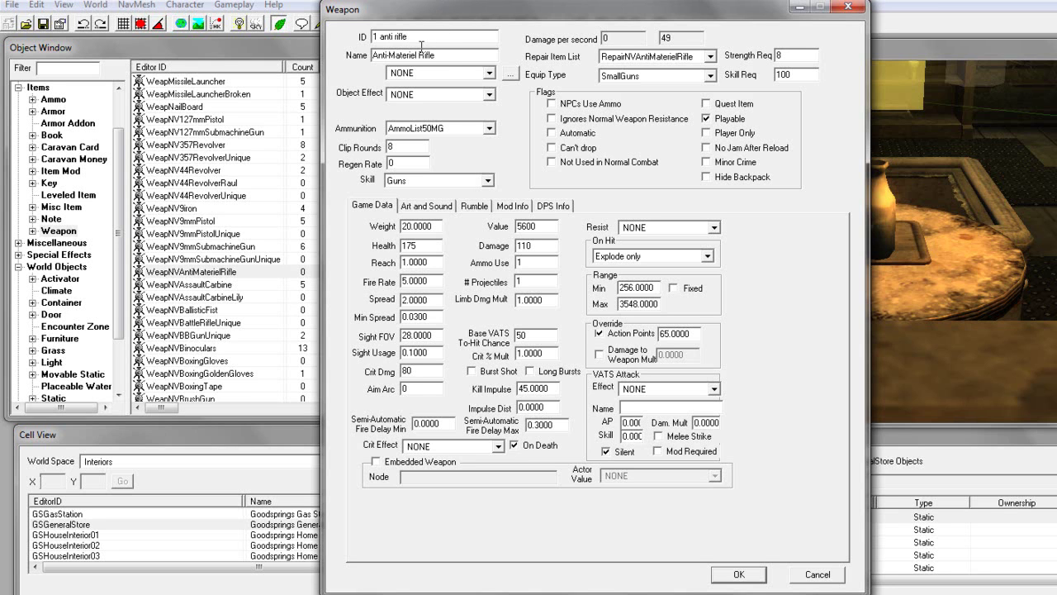
{"action": "left_click_drag", "start_coordinate": [449, 57], "coordinate": [353, 51]}
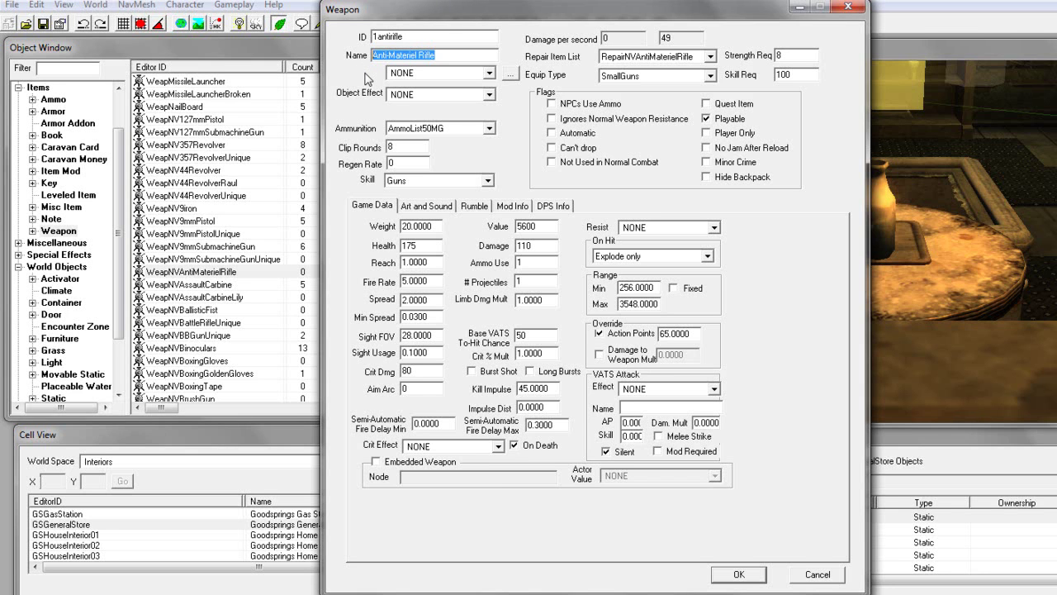
{"action": "type", "text": "Monster"}
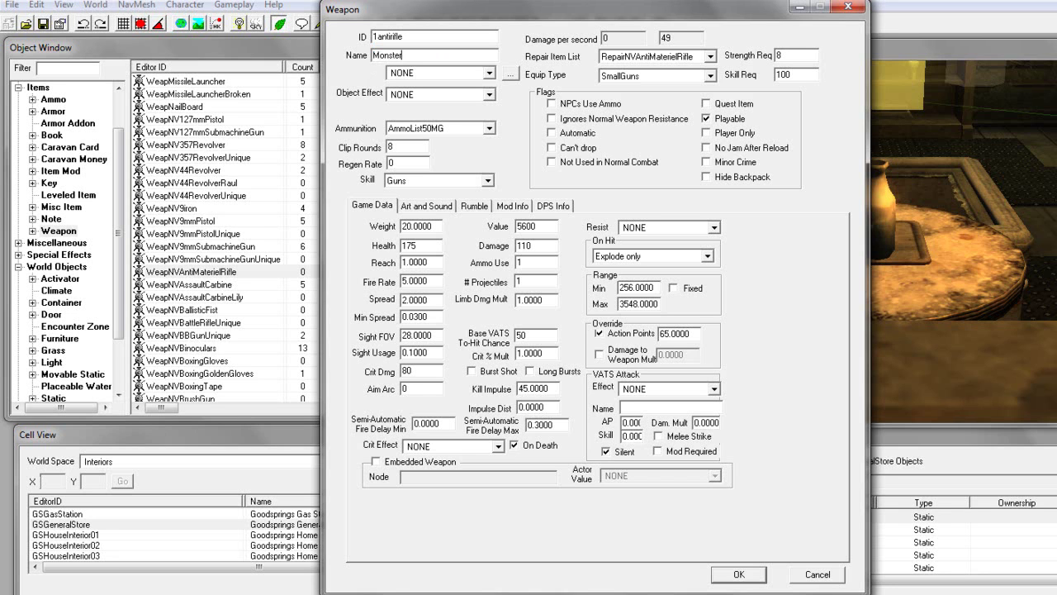
{"action": "type", "text": " Sniper"}
Step: Keep AmmoList50MG as the ammunition and set the clip rounds to 10 and the regen rate to 1
{"action": "left_click", "coordinate": [487, 131]}
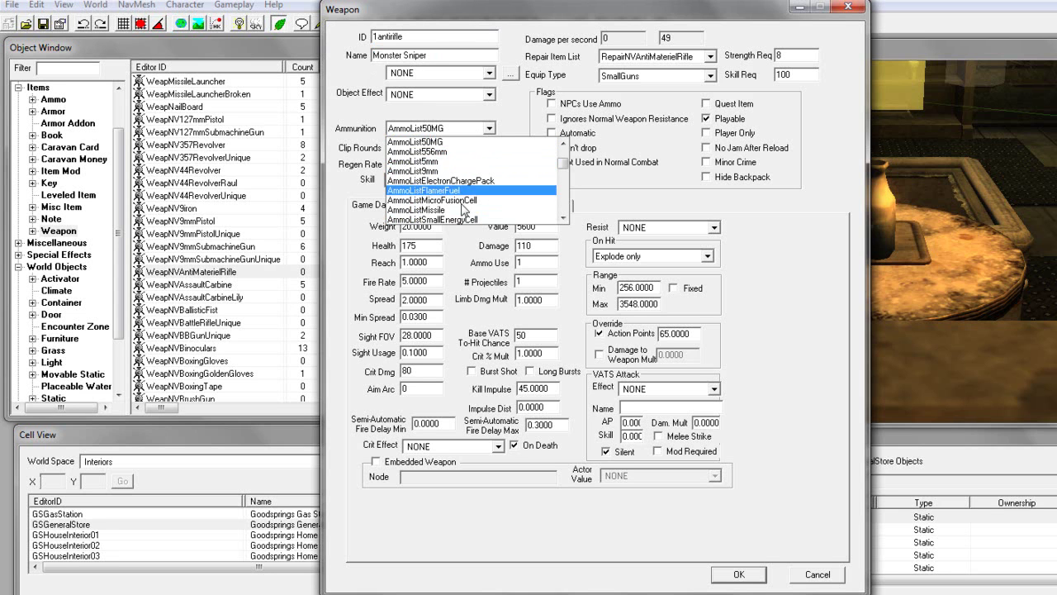
{"action": "left_click", "coordinate": [446, 142]}
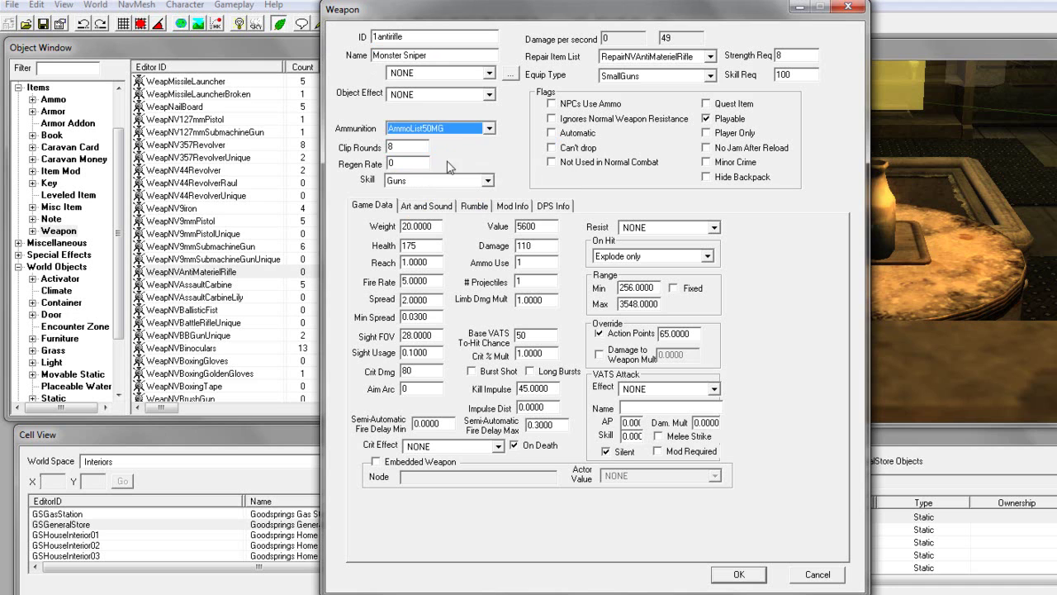
{"action": "key", "text": "Tab"}
{"action": "type", "text": "10"}
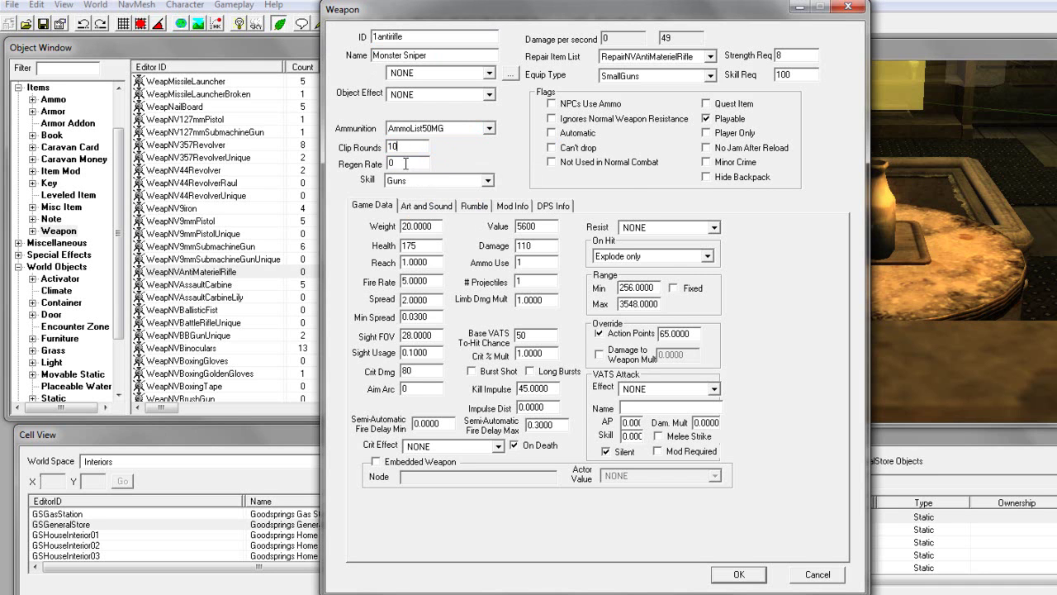
{"action": "key", "text": "Tab"}
{"action": "type", "text": "1"}
Step: Set the weapon's weight to 10 and its critical damage to 100
{"action": "double_click", "coordinate": [401, 225]}
{"action": "type", "text": "1"}
{"action": "left_click", "coordinate": [433, 317]}
{"action": "left_click_drag", "start_coordinate": [423, 370], "coordinate": [345, 370]}
{"action": "type", "text": "1"}
Step: Set the weapon's damage to 135 and its number of projectiles to 3
{"action": "left_click_drag", "start_coordinate": [540, 247], "coordinate": [466, 246]}
{"action": "type", "text": "125"}
{"action": "key", "text": "BackSpace"}
{"action": "type", "text": "35"}
{"action": "double_click", "coordinate": [520, 280]}
{"action": "type", "text": "3"}
Step: Set the critical percentage multiplier to 2 and the critical effect to AlienDisintegrationFXSpell, leaving On Death enabled
{"action": "left_click_drag", "start_coordinate": [540, 353], "coordinate": [491, 345]}
{"action": "type", "text": "3"}
{"action": "left_click", "coordinate": [511, 443]}
{"action": "left_click", "coordinate": [498, 446]}
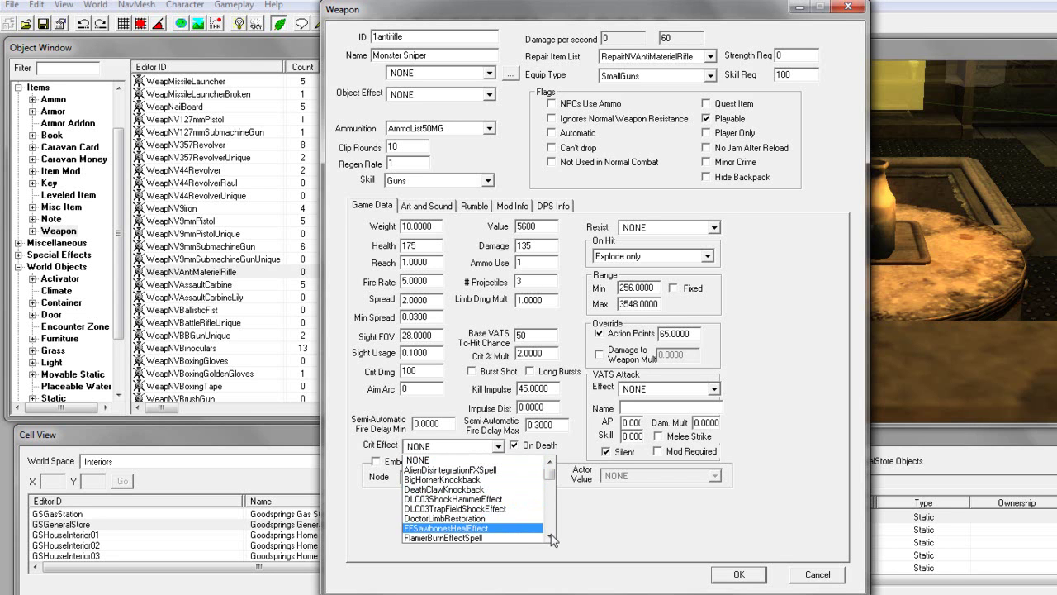
{"action": "left_click", "coordinate": [496, 471]}
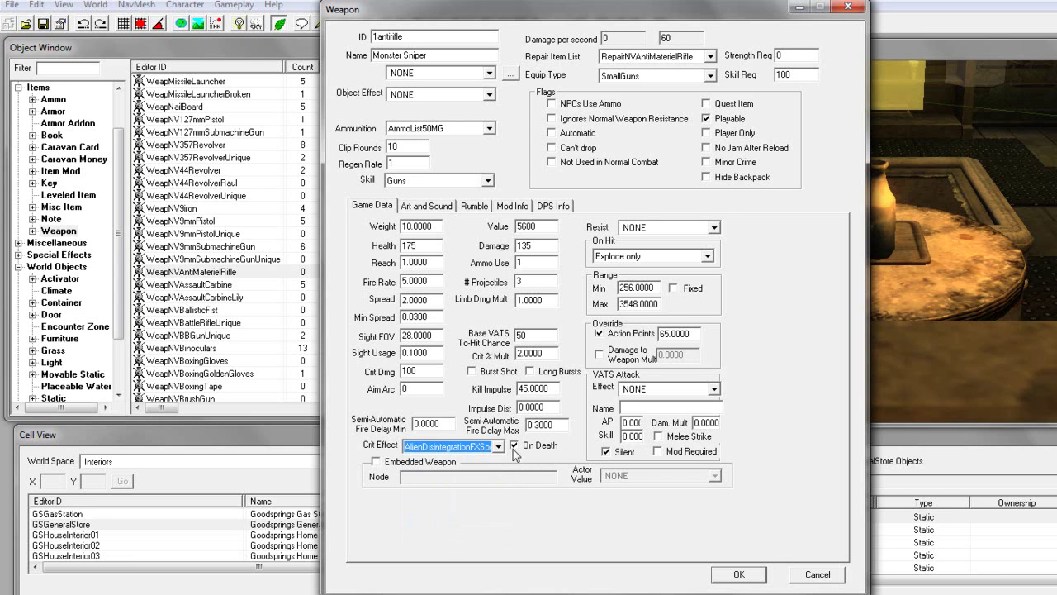
Step: Keep the on-hit behavior at Explode only and set the action points override to 23
{"action": "left_click", "coordinate": [708, 256]}
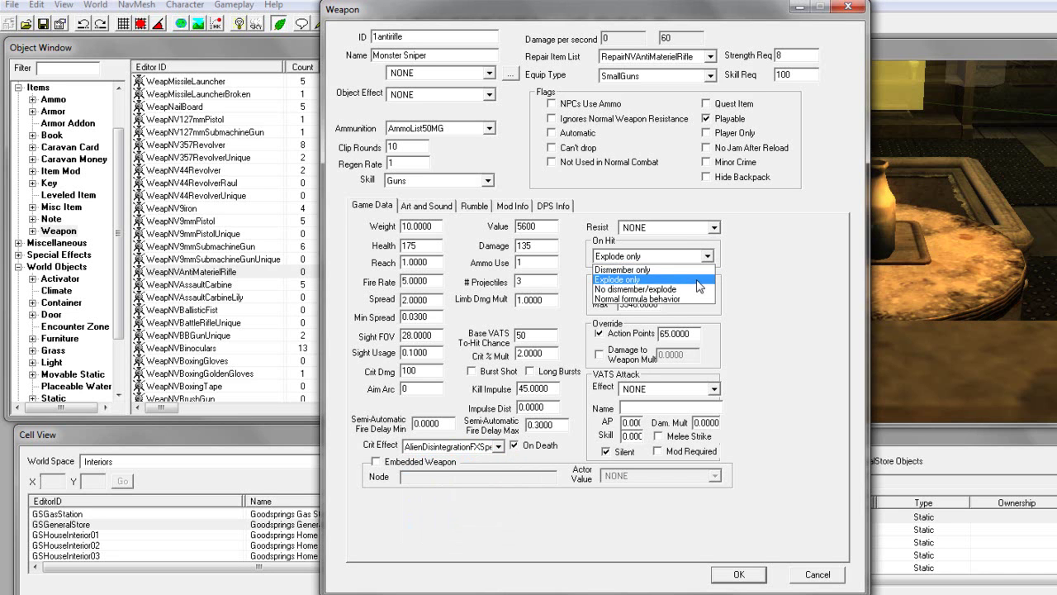
{"action": "left_click", "coordinate": [698, 283]}
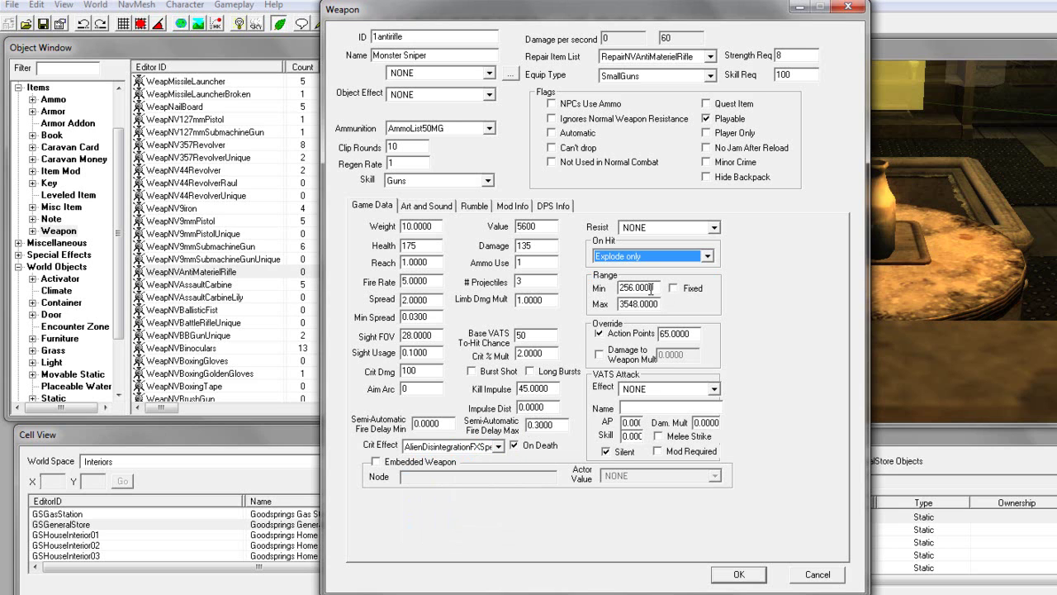
{"action": "left_click_drag", "start_coordinate": [692, 336], "coordinate": [646, 337]}
{"action": "type", "text": "23"}
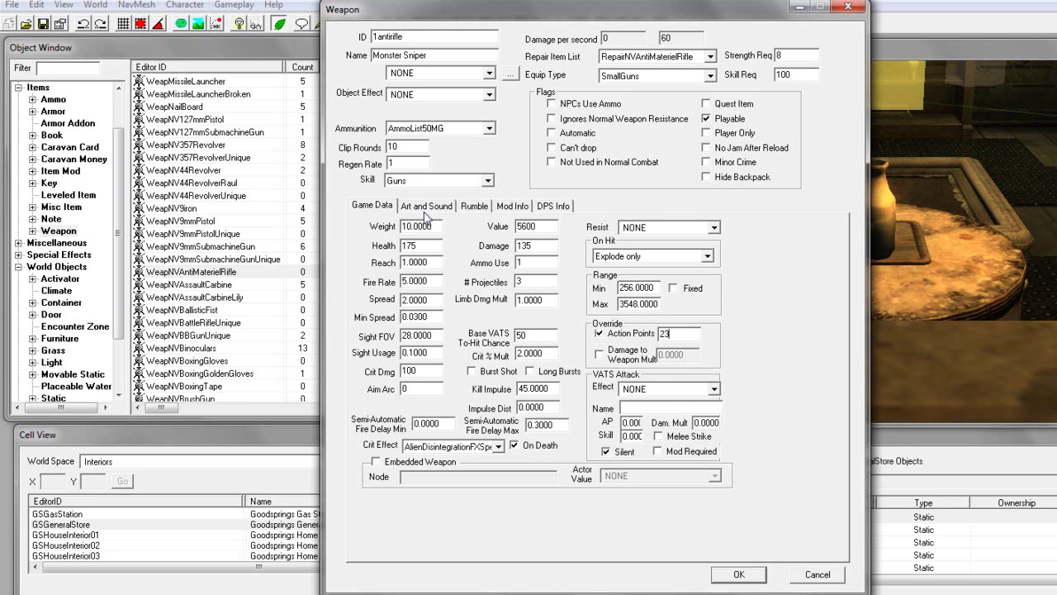
Step: Set the weapon's repair item list to AlchoholicDrinks and keep SmallGuns as the equip type
{"action": "left_click", "coordinate": [710, 57]}
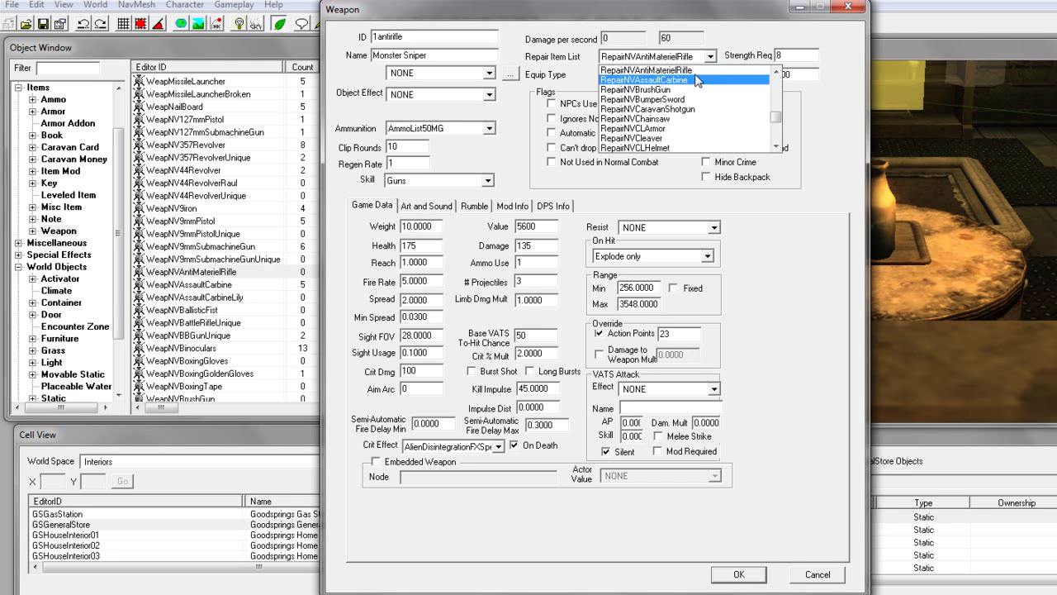
{"action": "left_click_drag", "start_coordinate": [775, 120], "coordinate": [773, 65]}
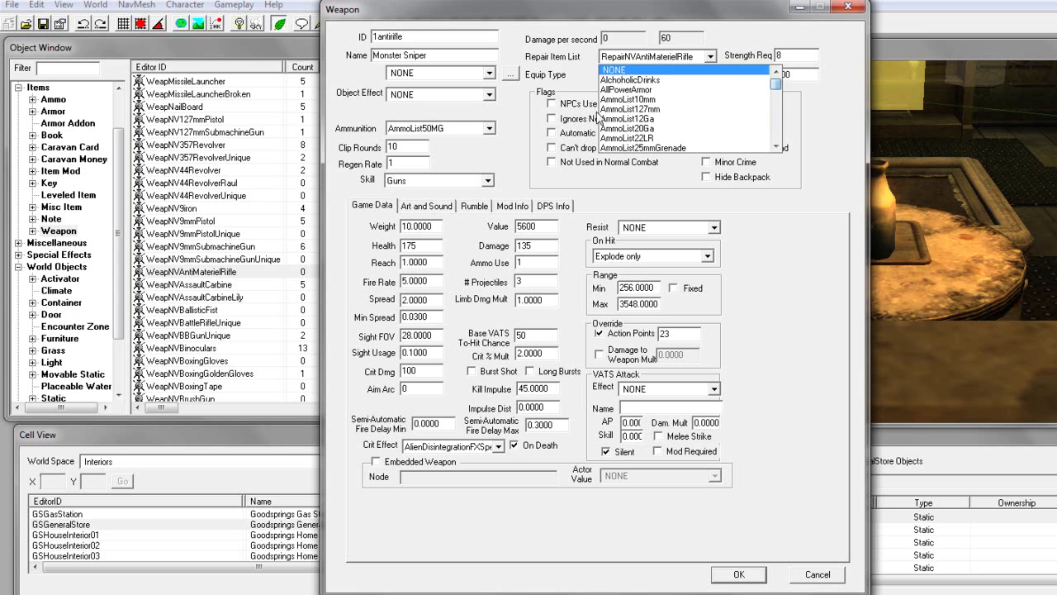
{"action": "left_click", "coordinate": [644, 81]}
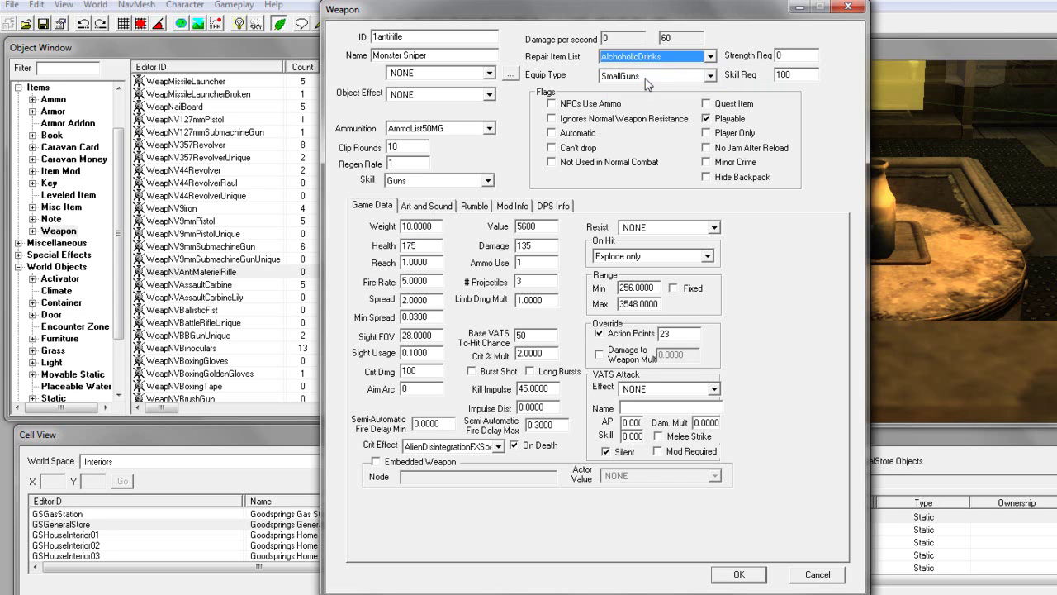
{"action": "left_click", "coordinate": [716, 75]}
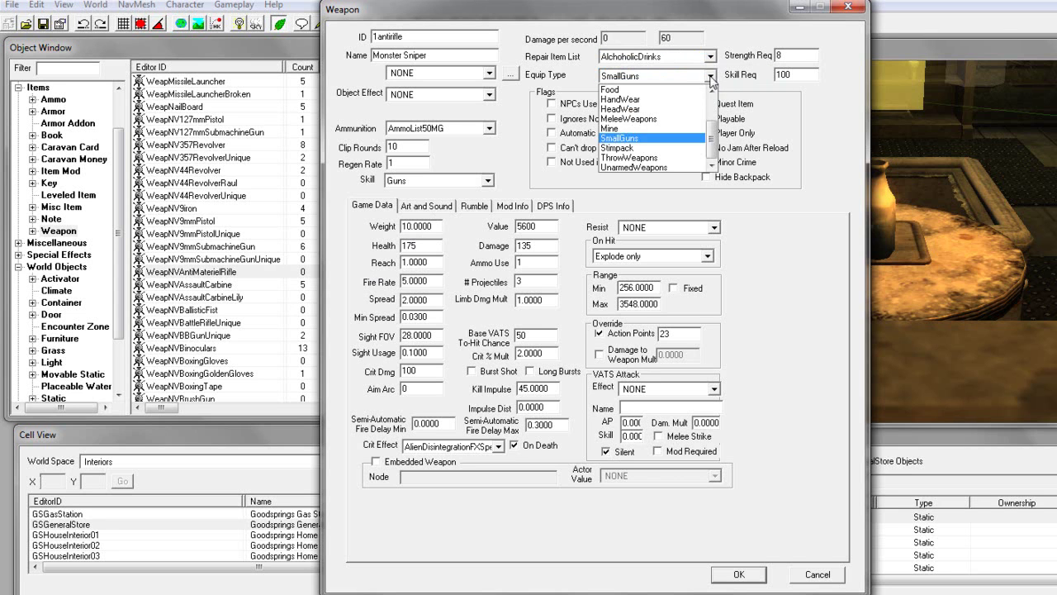
{"action": "left_click", "coordinate": [683, 123]}
Step: Set the weapon's strength requirement to 5 and enable No Jam After Reload
{"action": "double_click", "coordinate": [789, 55]}
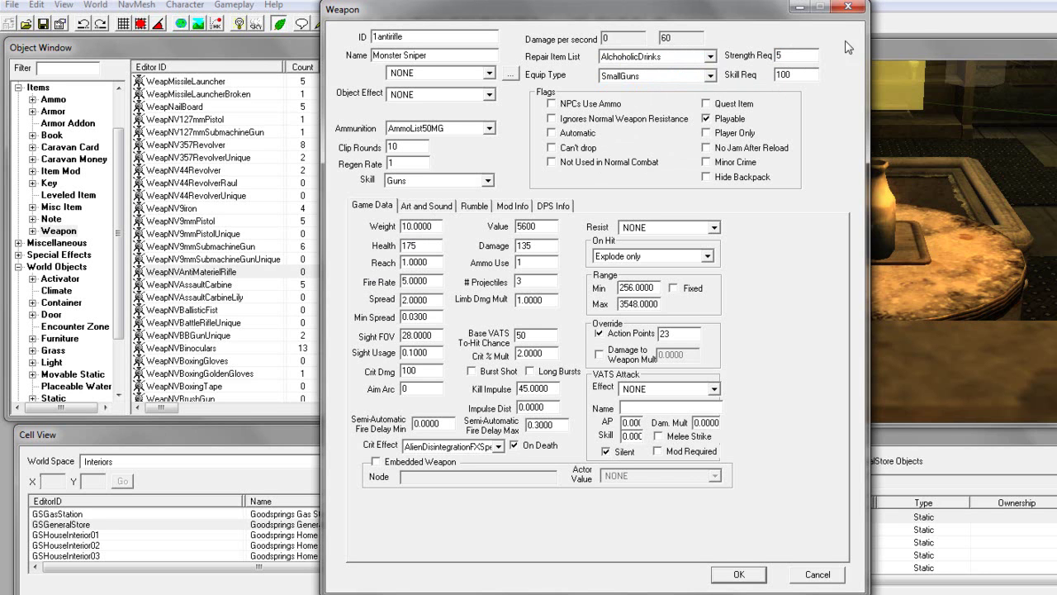
{"action": "left_click", "coordinate": [814, 74]}
{"action": "left_click", "coordinate": [707, 148]}
Step: Examine the rifle's model data and the first-person model choices, keeping 1stPersonAntimaterialRifle
{"action": "left_click", "coordinate": [426, 208]}
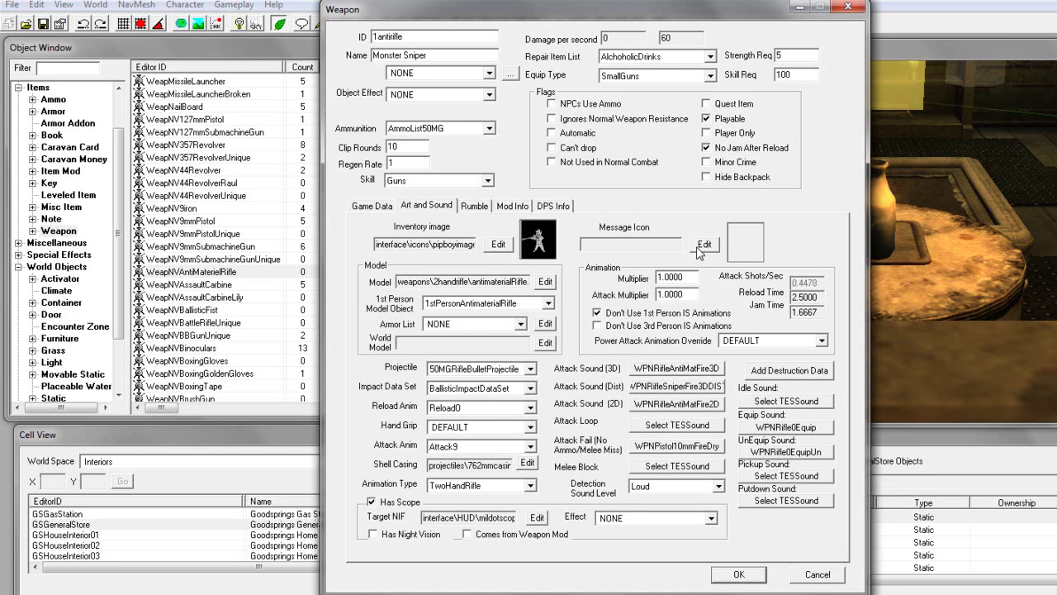
{"action": "left_click", "coordinate": [545, 282]}
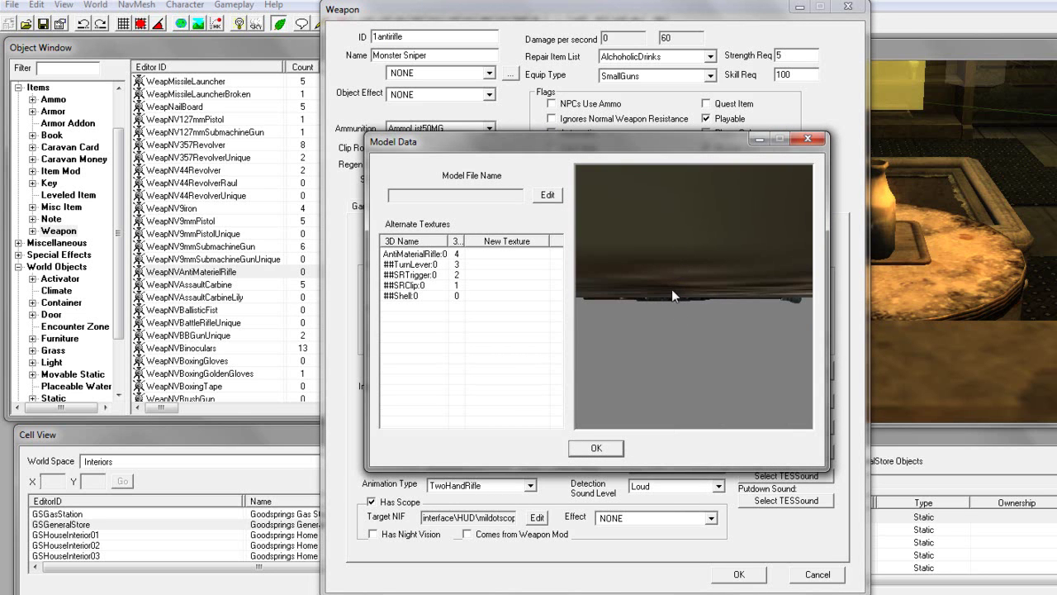
{"action": "left_click", "coordinate": [496, 264]}
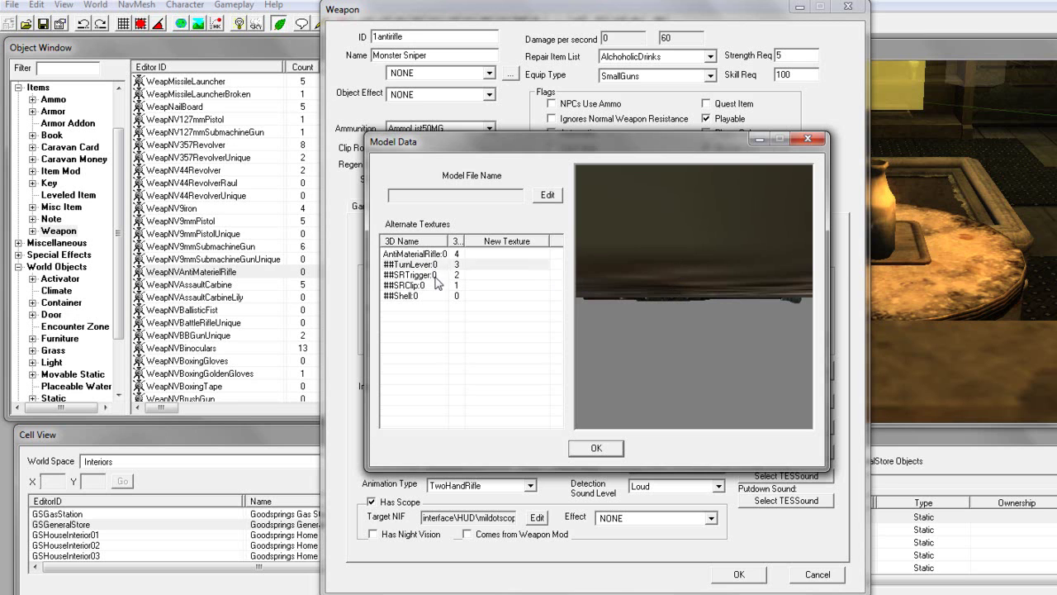
{"action": "left_click", "coordinate": [813, 142]}
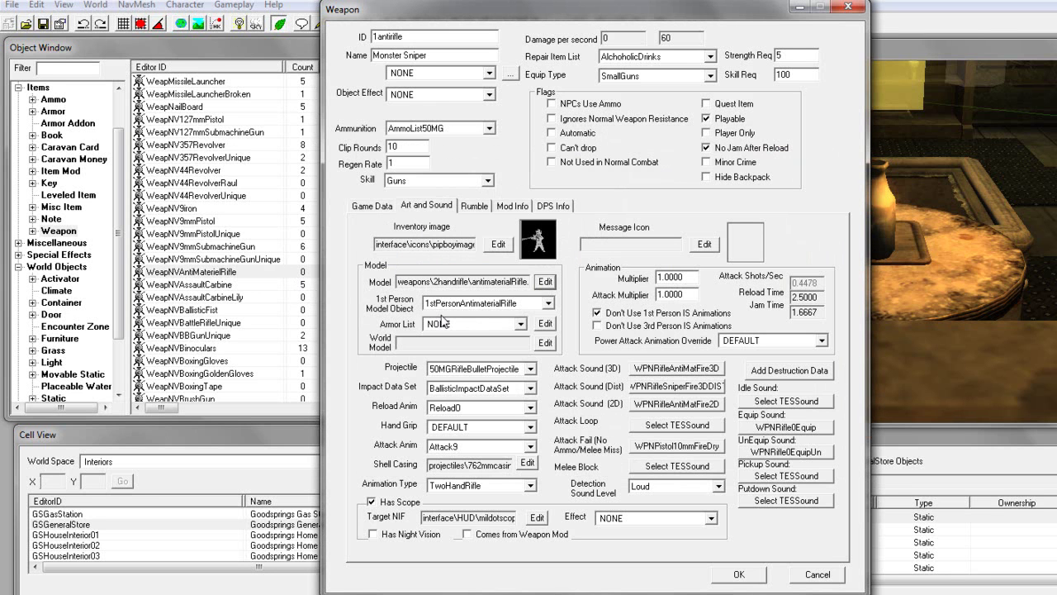
{"action": "left_click", "coordinate": [547, 303]}
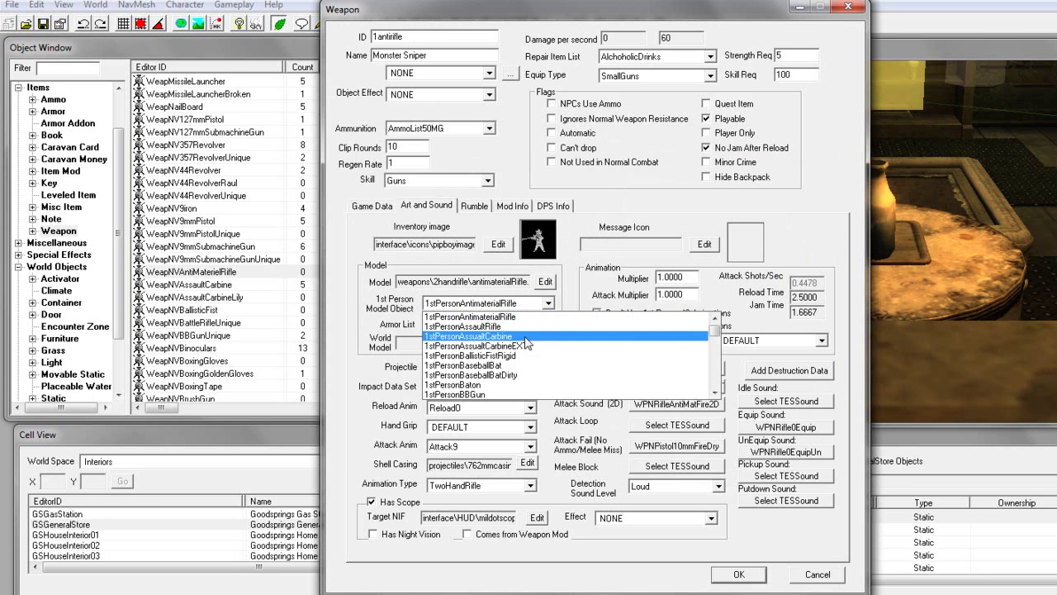
{"action": "left_click", "coordinate": [525, 318]}
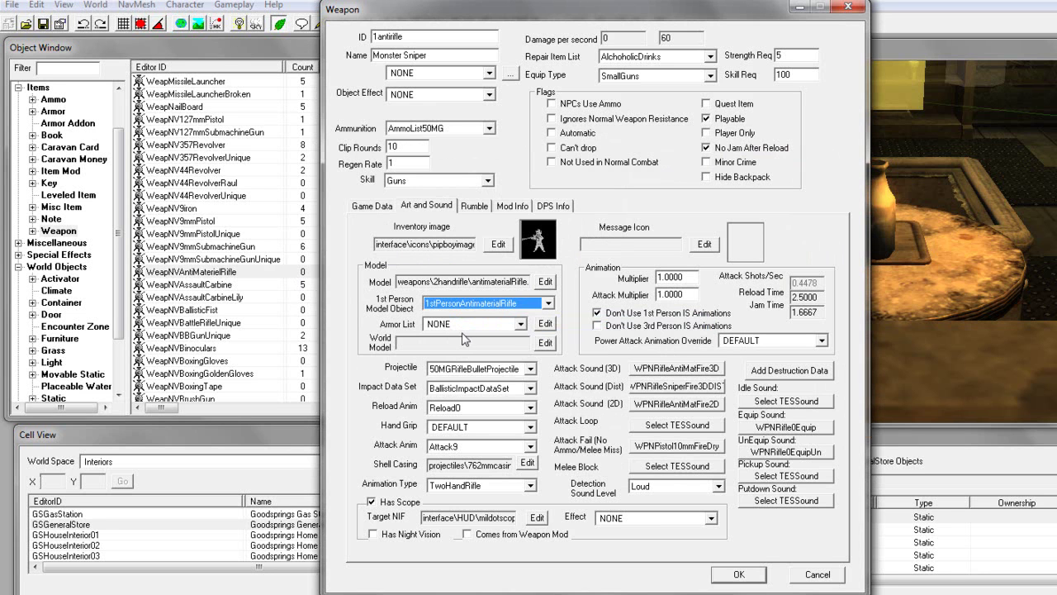
Step: Set the weapon's projectile to DLC03TeslaCannonProjectile
{"action": "left_click", "coordinate": [529, 369]}
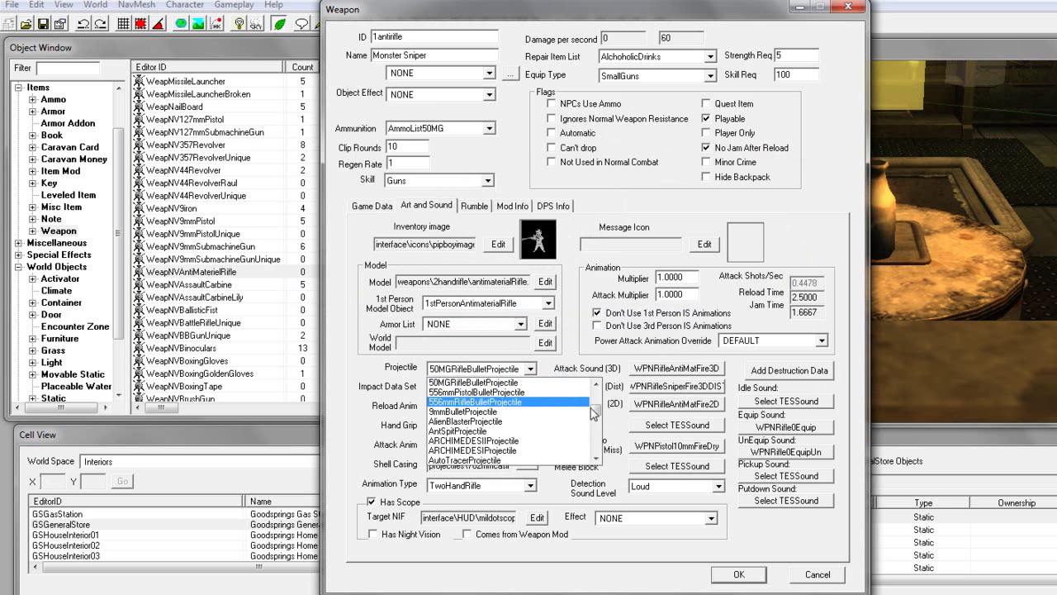
{"action": "scroll", "coordinate": [594, 413], "scroll_direction": "up", "scroll_amount": 5}
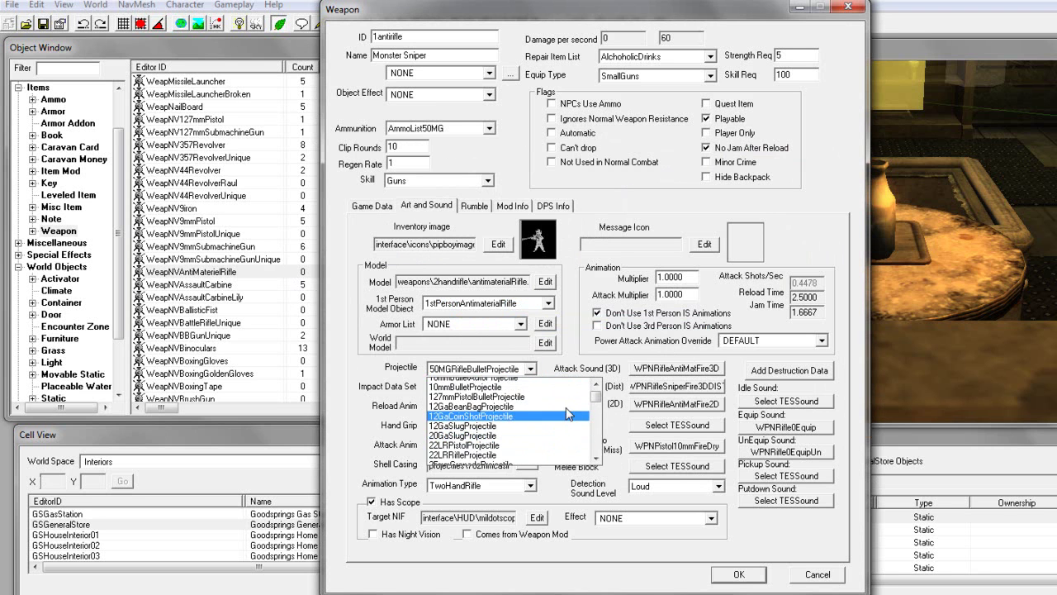
{"action": "scroll", "coordinate": [561, 416], "scroll_direction": "down", "scroll_amount": 10}
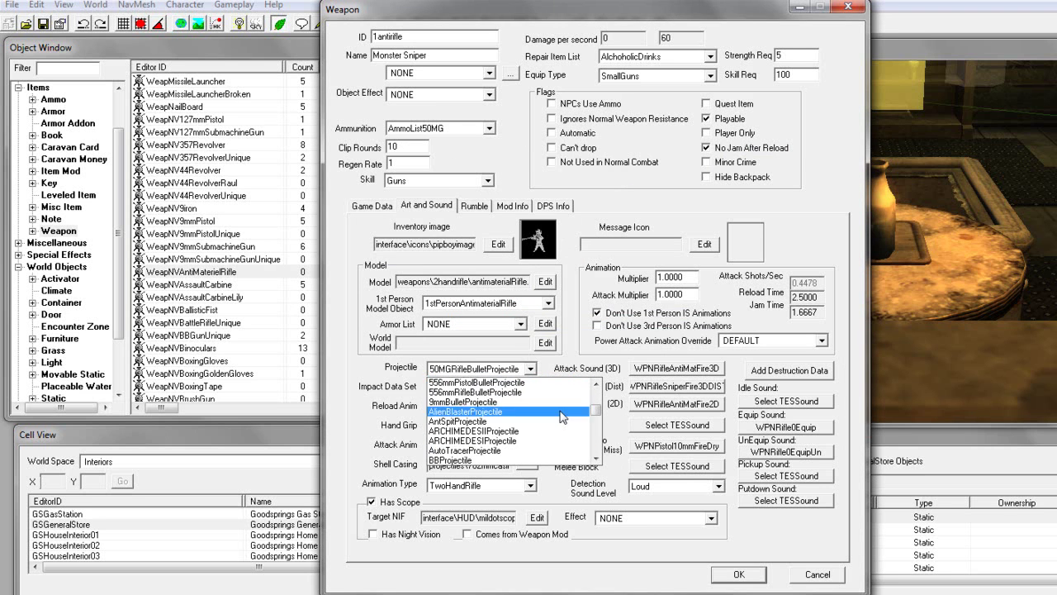
{"action": "scroll", "coordinate": [561, 415], "scroll_direction": "down", "scroll_amount": 2}
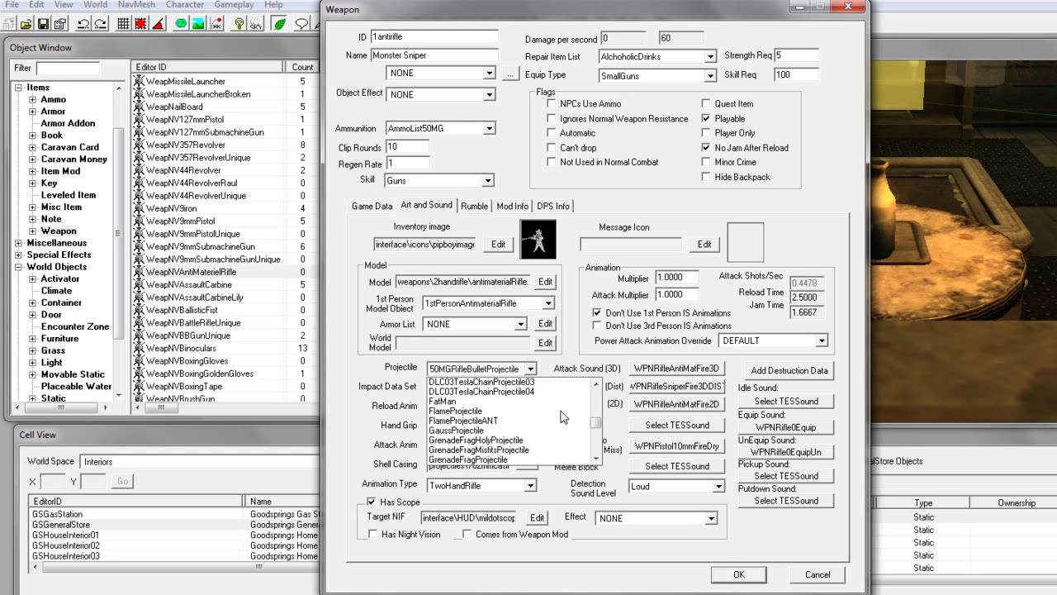
{"action": "scroll", "coordinate": [561, 416], "scroll_direction": "up", "scroll_amount": 1}
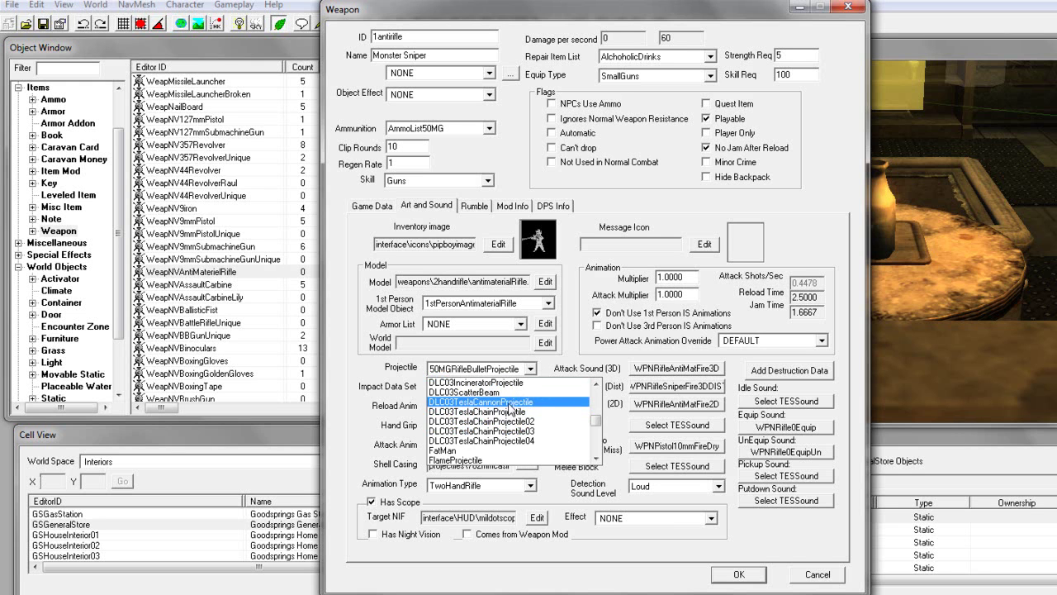
{"action": "left_click", "coordinate": [510, 402]}
Step: Set the weapon's impact data set to ZapGloveImpactDataSet and give its scope night vision
{"action": "left_click", "coordinate": [530, 388]}
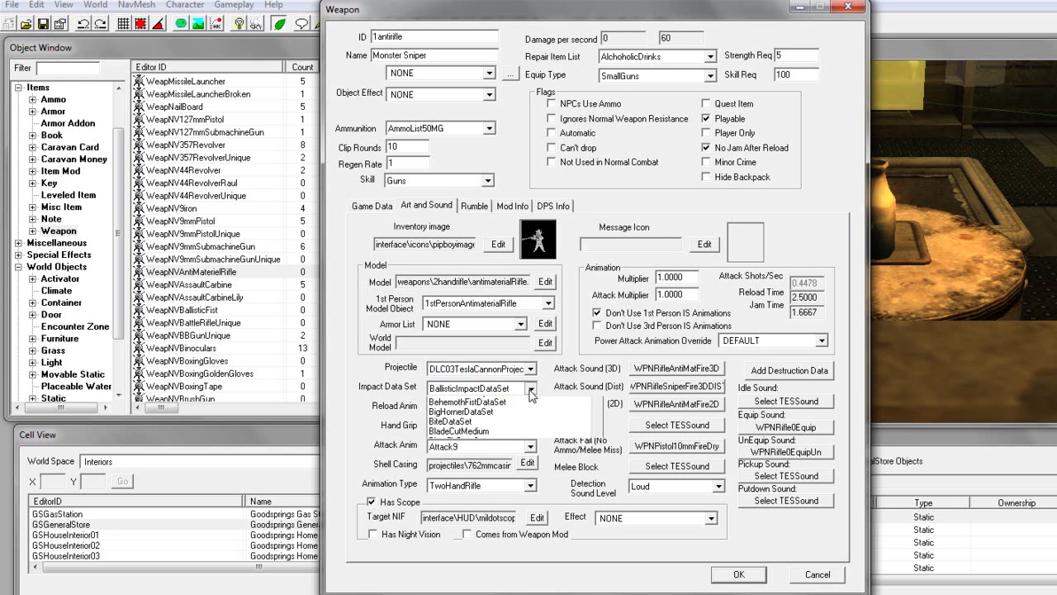
{"action": "scroll", "coordinate": [518, 438], "scroll_direction": "down", "scroll_amount": 1}
{"action": "scroll", "coordinate": [518, 439], "scroll_direction": "up", "scroll_amount": 3}
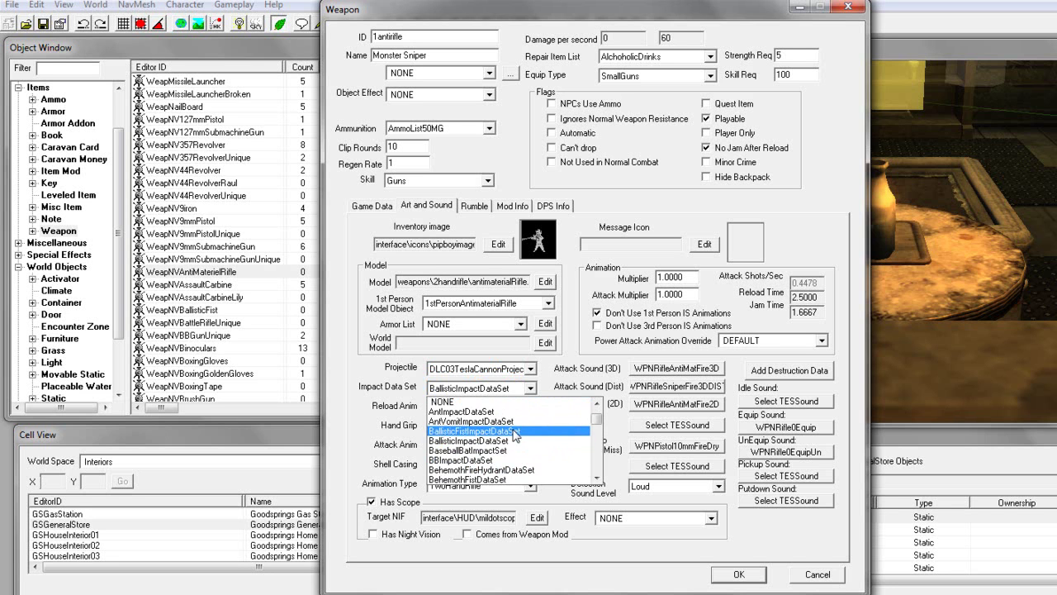
{"action": "scroll", "coordinate": [514, 436], "scroll_direction": "down", "scroll_amount": 8}
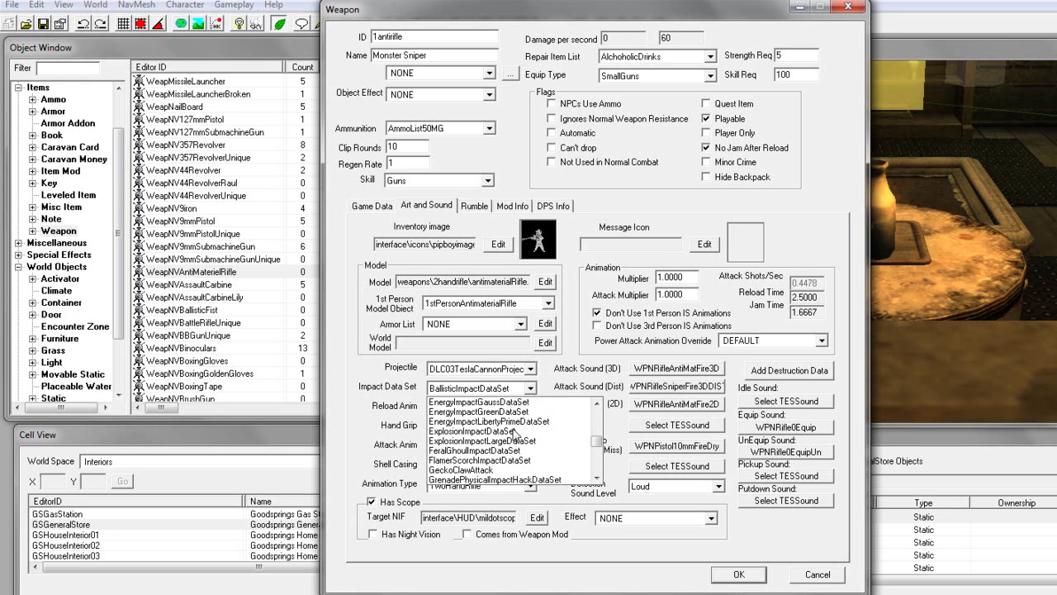
{"action": "scroll", "coordinate": [516, 428], "scroll_direction": "up", "scroll_amount": 2}
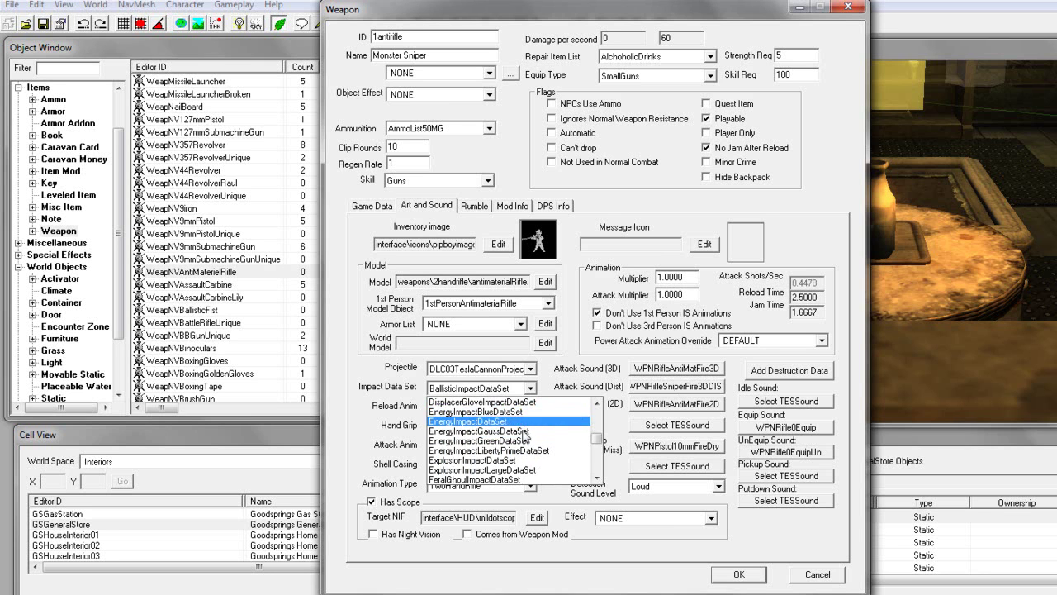
{"action": "scroll", "coordinate": [525, 442], "scroll_direction": "down", "scroll_amount": 8}
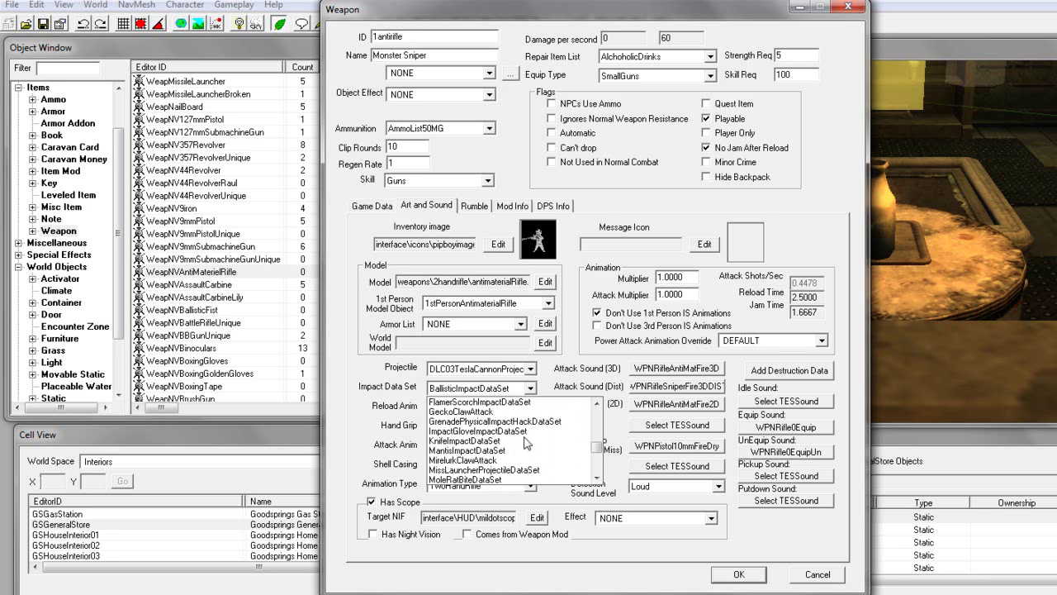
{"action": "scroll", "coordinate": [525, 443], "scroll_direction": "down", "scroll_amount": 3}
{"action": "scroll", "coordinate": [526, 443], "scroll_direction": "down", "scroll_amount": 2}
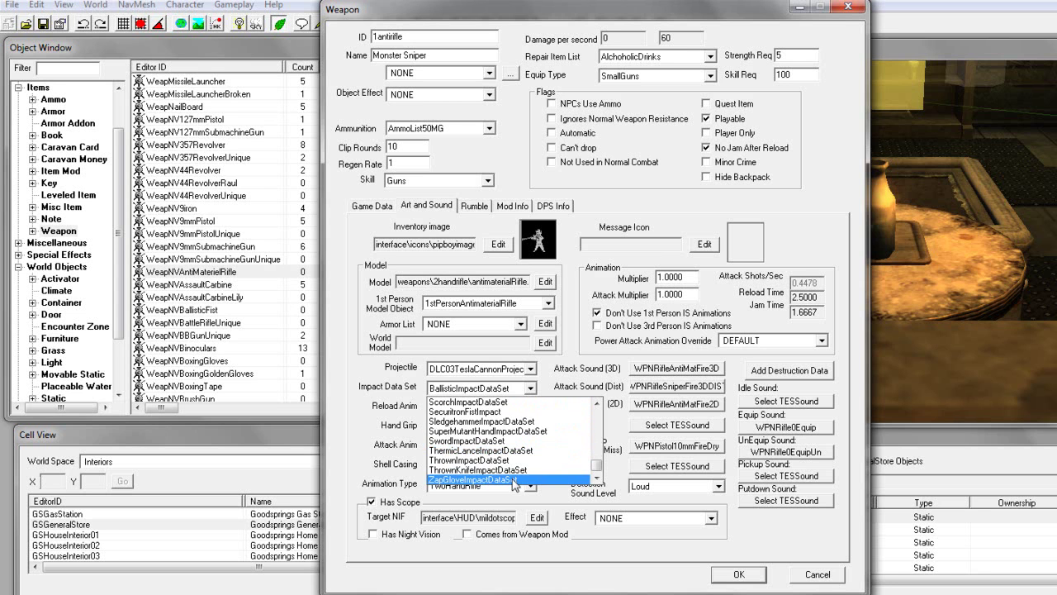
{"action": "left_click", "coordinate": [513, 480]}
{"action": "left_click", "coordinate": [514, 480]}
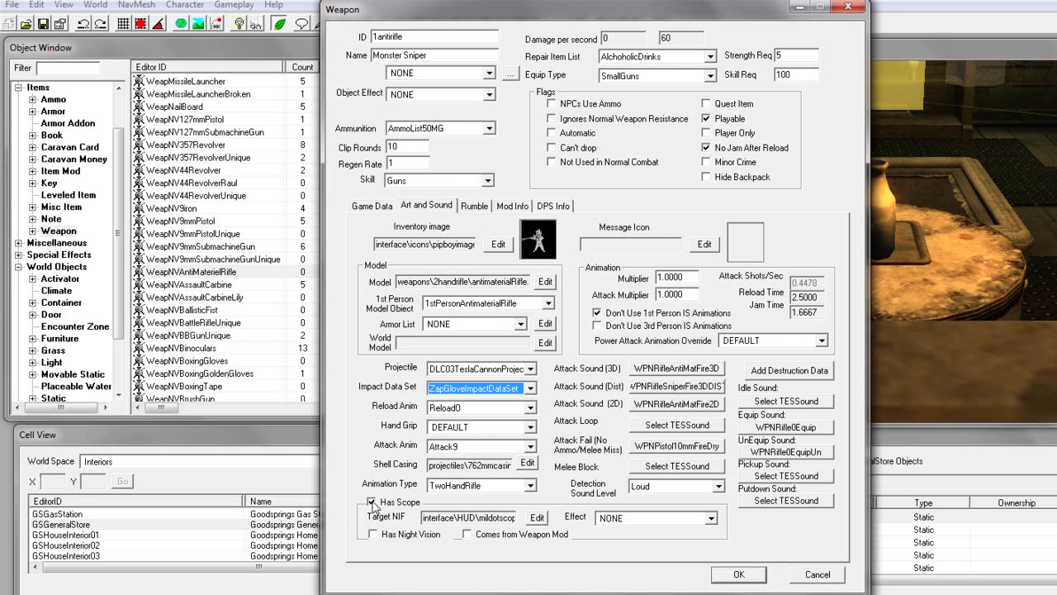
{"action": "left_click", "coordinate": [371, 535]}
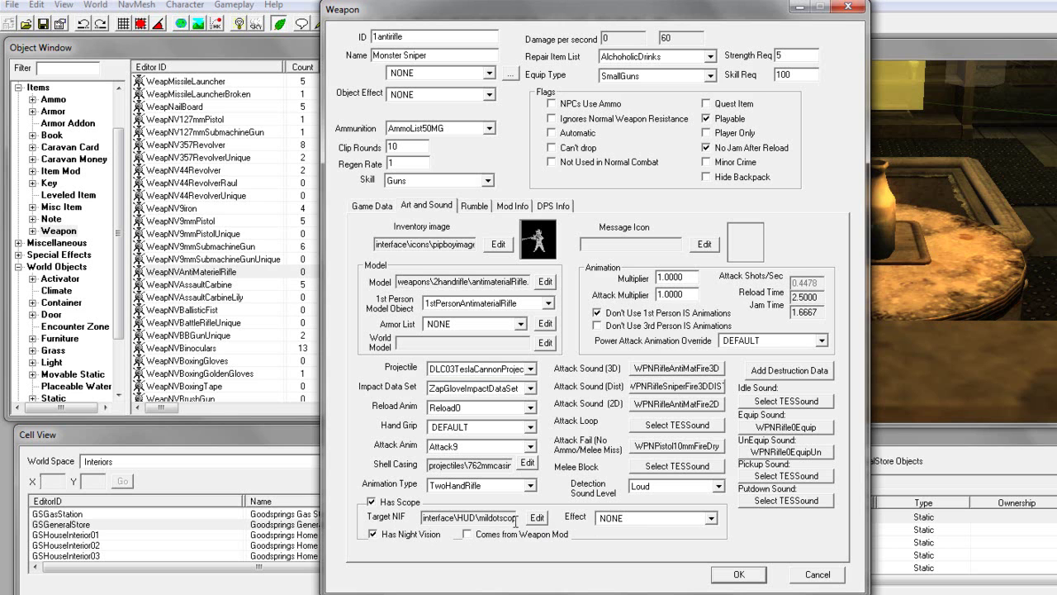
Step: Set the 3D attack sound to WPNPulseGunFire3D and the distant attack sound to WPNRiflePlasmaFire2D
{"action": "left_click", "coordinate": [687, 368]}
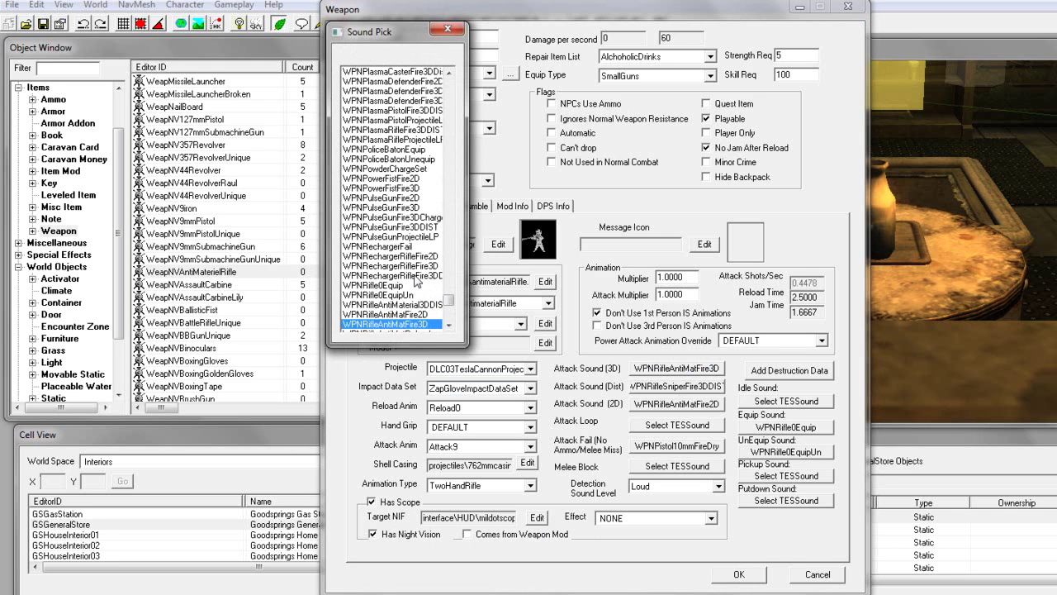
{"action": "double_click", "coordinate": [415, 209]}
{"action": "left_click", "coordinate": [677, 385]}
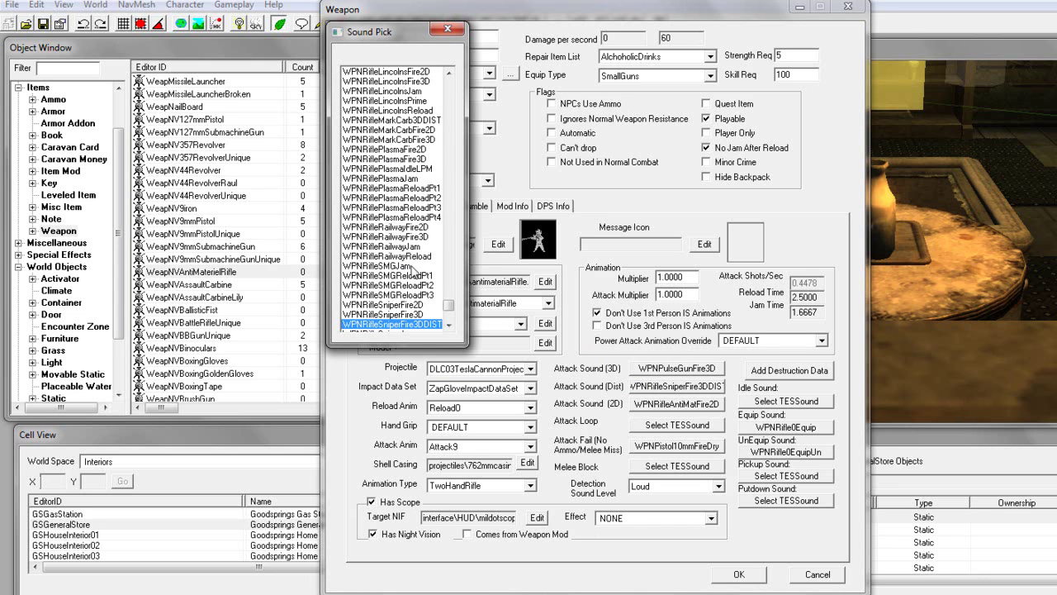
{"action": "left_click", "coordinate": [449, 325]}
{"action": "scroll", "coordinate": [450, 326], "scroll_direction": "down", "scroll_amount": 7}
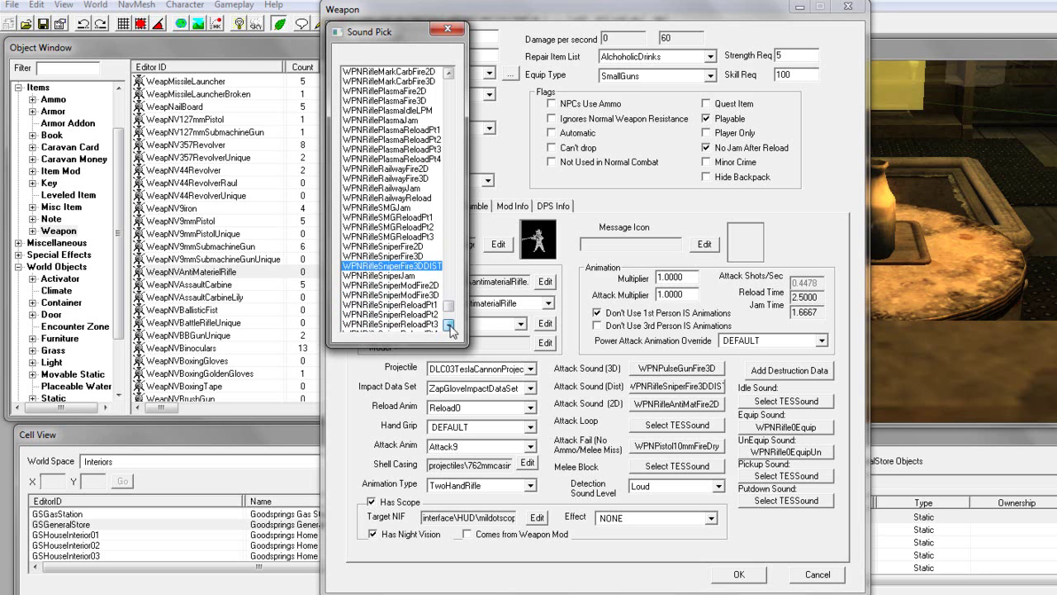
{"action": "scroll", "coordinate": [450, 310], "scroll_direction": "up", "scroll_amount": 3}
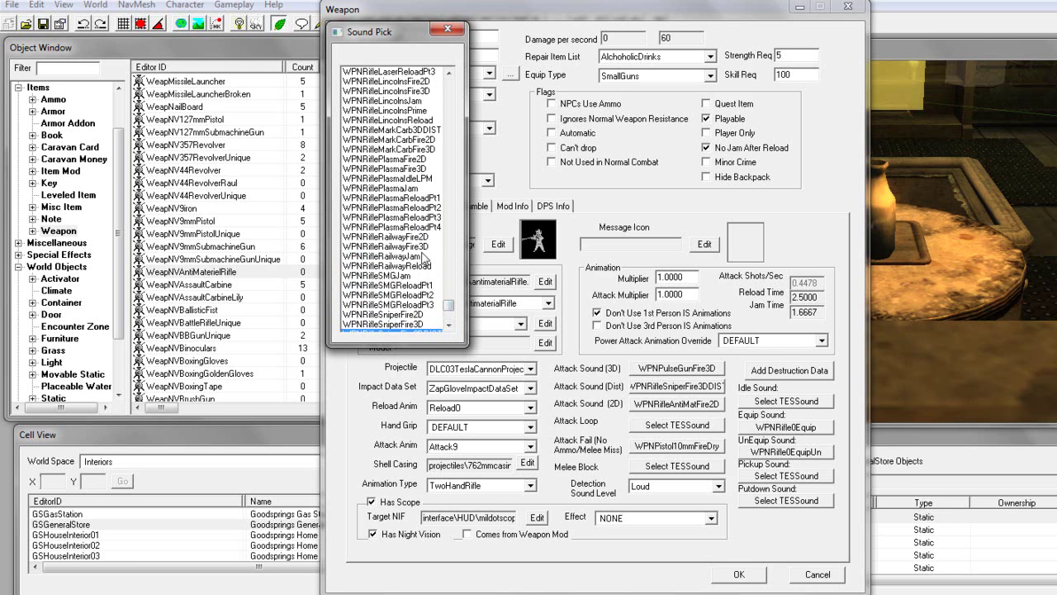
{"action": "double_click", "coordinate": [389, 159]}
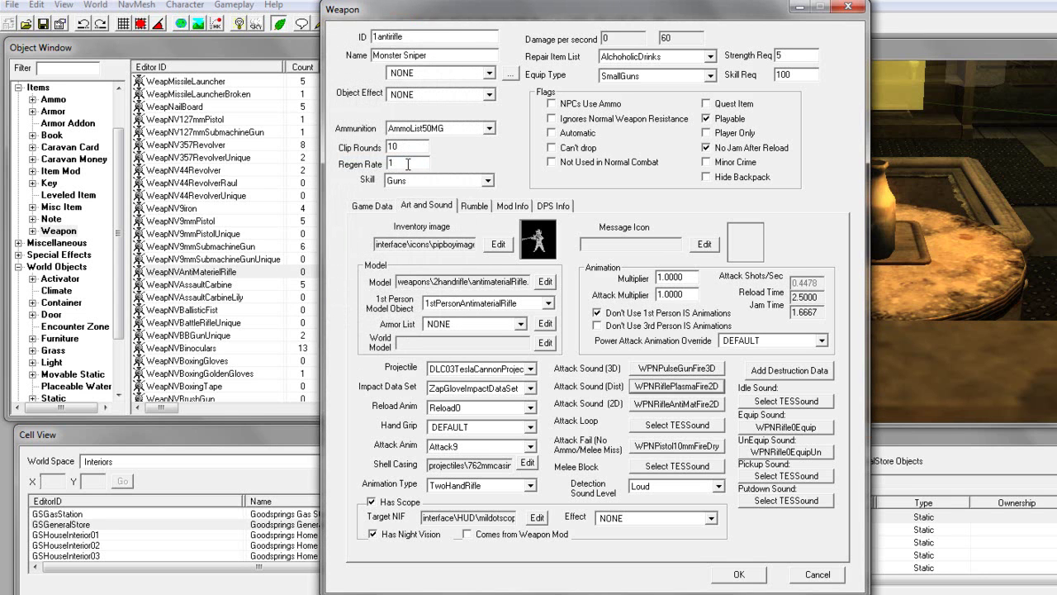
Step: Set the 2D attack sound to the plasma pistol projectile sound and the detection sound level to Silent
{"action": "left_click", "coordinate": [689, 404]}
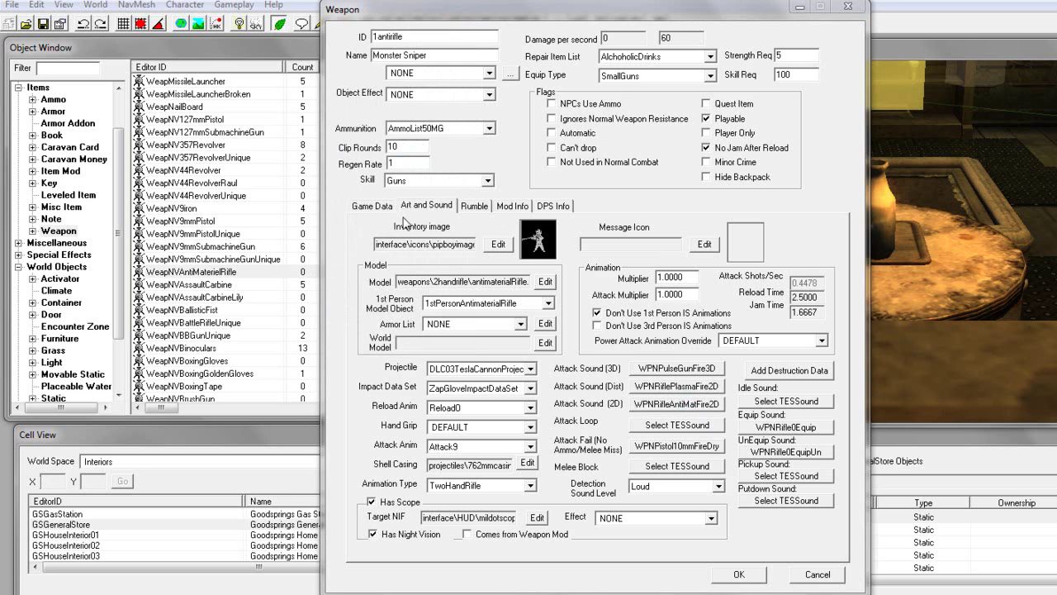
{"action": "double_click", "coordinate": [395, 131]}
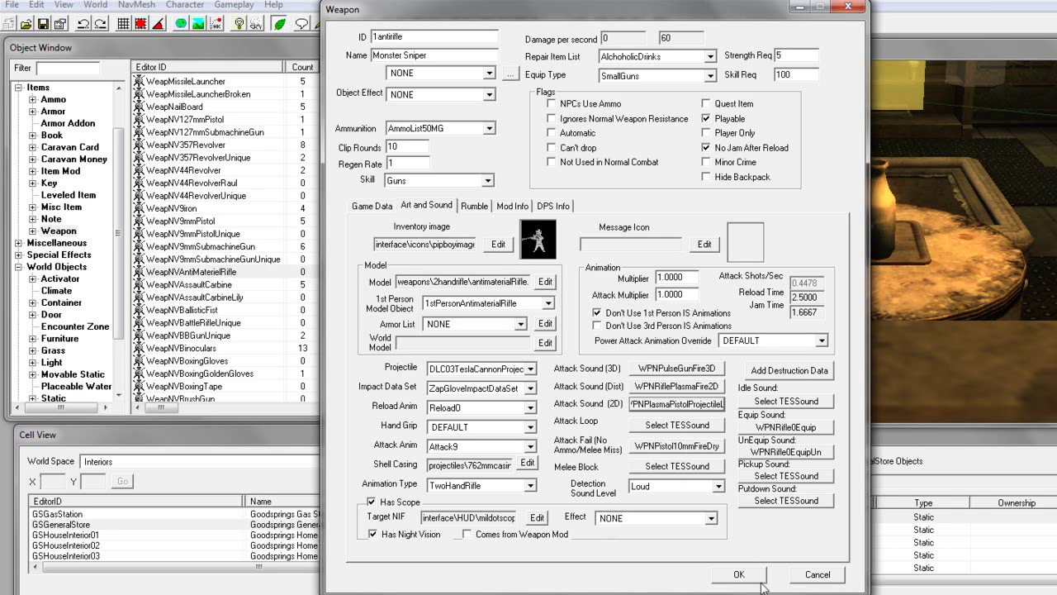
{"action": "left_click", "coordinate": [720, 487]}
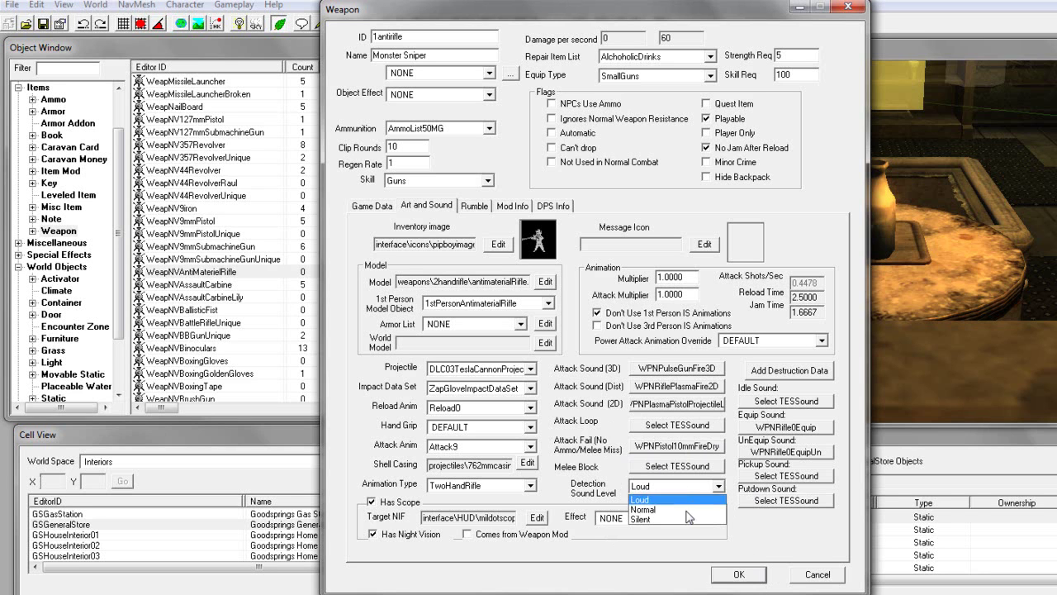
{"action": "left_click", "coordinate": [688, 520]}
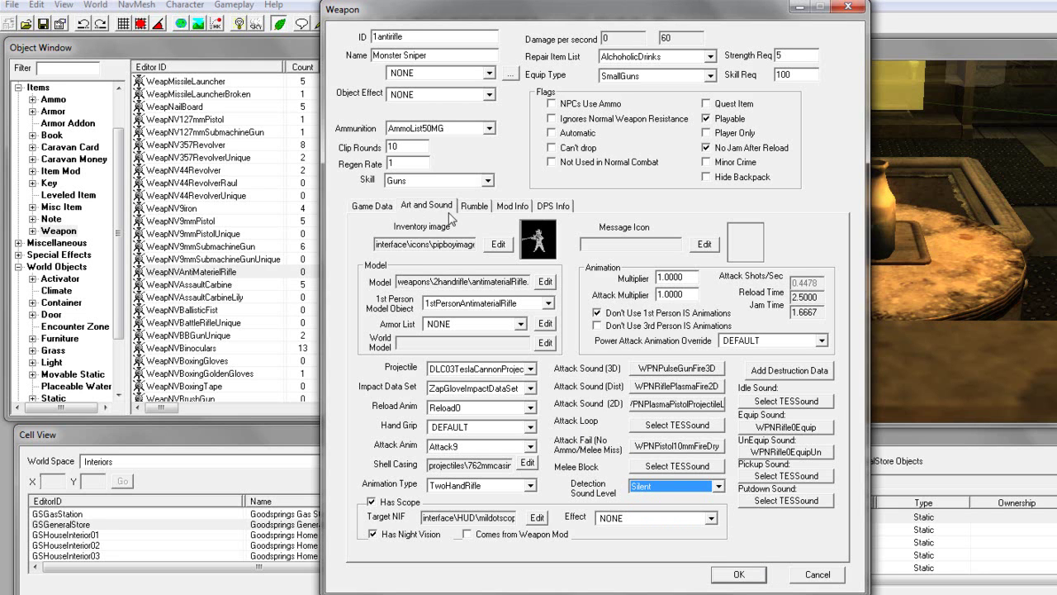
Step: Look through the weapon's remaining settings pages, then accept the changes and create 1antirifle as a new form
{"action": "left_click", "coordinate": [475, 206]}
{"action": "left_click", "coordinate": [512, 206]}
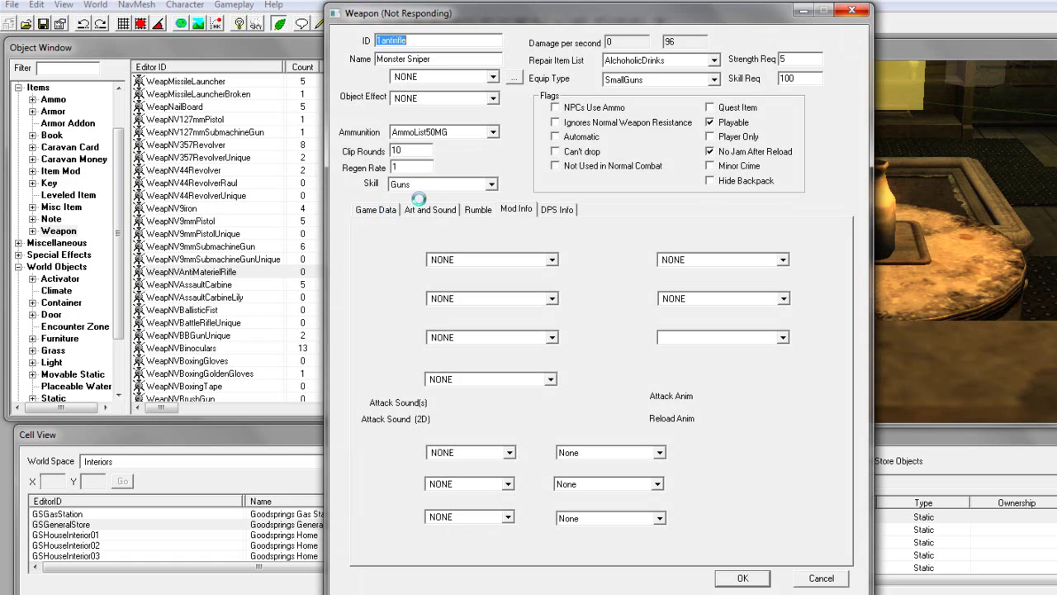
{"action": "left_click", "coordinate": [554, 205]}
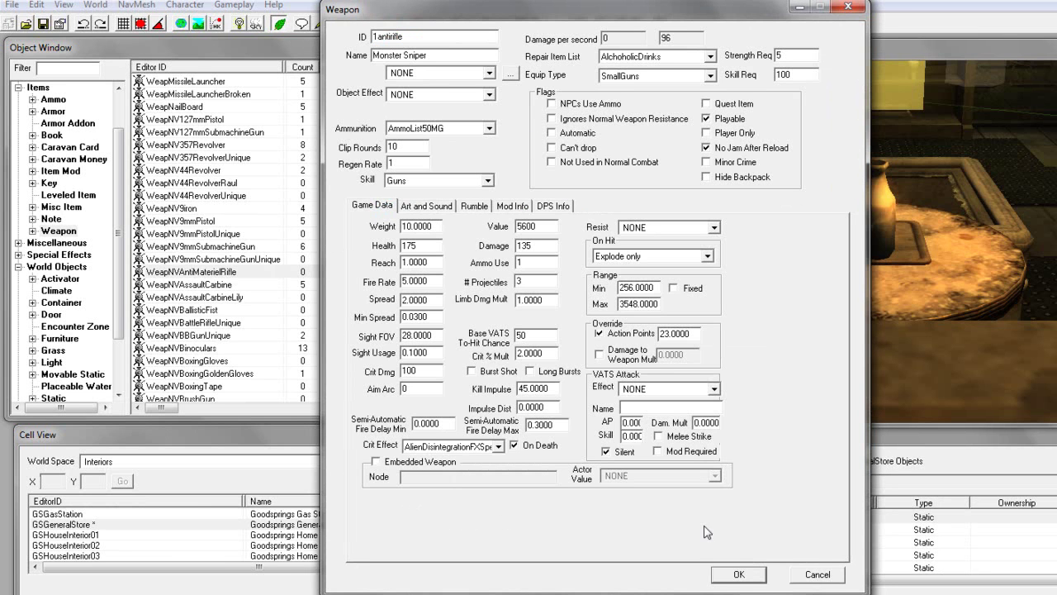
{"action": "left_click", "coordinate": [739, 574]}
{"action": "left_click", "coordinate": [625, 370]}
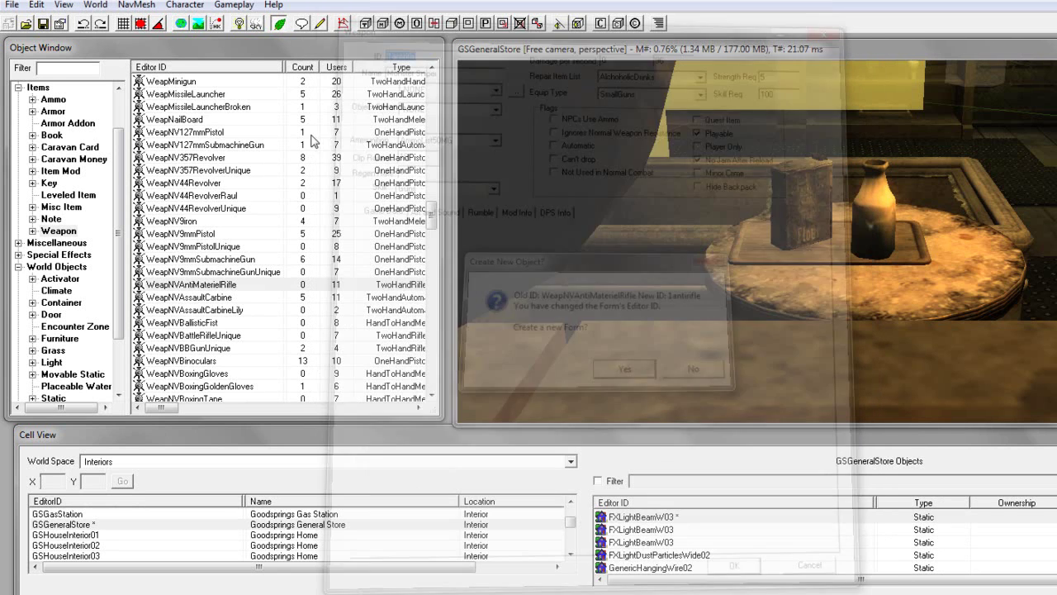
Step: Find 1antirifle in the weapon list and place one copy above the round table in the GSGeneralStore cell
{"action": "left_click_drag", "start_coordinate": [430, 211], "coordinate": [428, 76]}
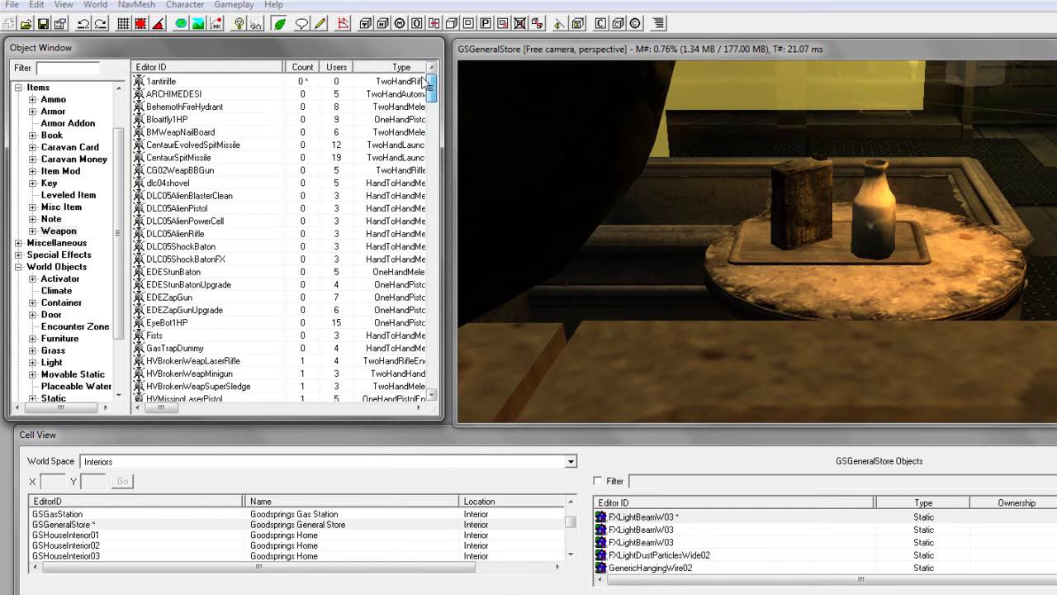
{"action": "mouse_move", "coordinate": [222, 84]}
{"action": "left_mouse_down"}
{"action": "mouse_move", "coordinate": [505, 101]}
{"action": "mouse_move", "coordinate": [891, 239]}
{"action": "mouse_move", "coordinate": [201, 93]}
{"action": "mouse_move", "coordinate": [80, 83]}
{"action": "mouse_move", "coordinate": [284, 121]}
{"action": "mouse_move", "coordinate": [262, 95]}
{"action": "mouse_move", "coordinate": [445, 104]}
{"action": "mouse_move", "coordinate": [501, 121]}
{"action": "mouse_move", "coordinate": [55, 74]}
{"action": "left_mouse_up"}
{"action": "left_click", "coordinate": [225, 157]}
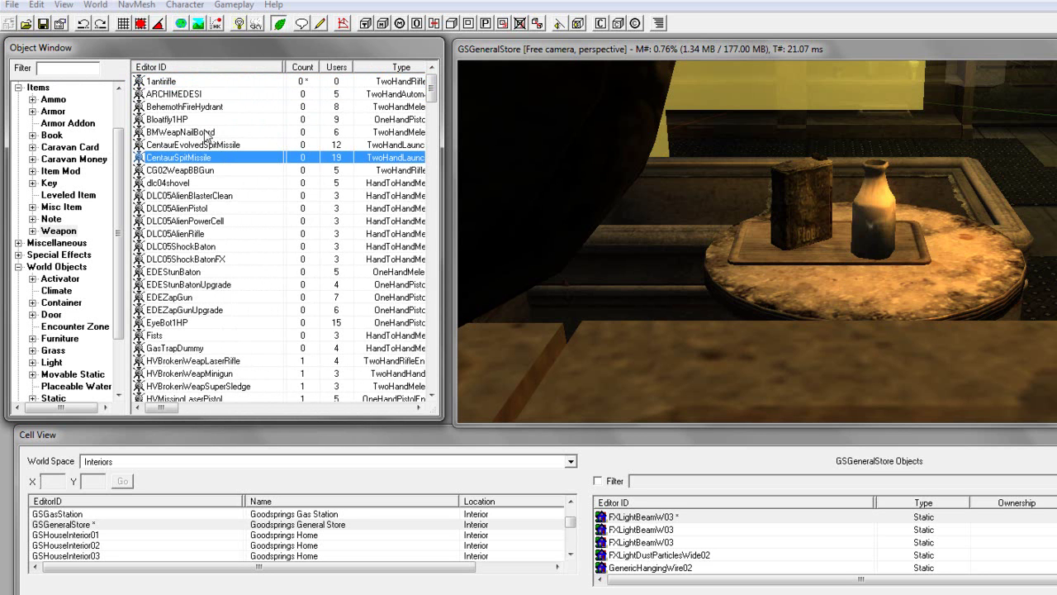
{"action": "left_click_drag", "start_coordinate": [206, 83], "coordinate": [90, 76]}
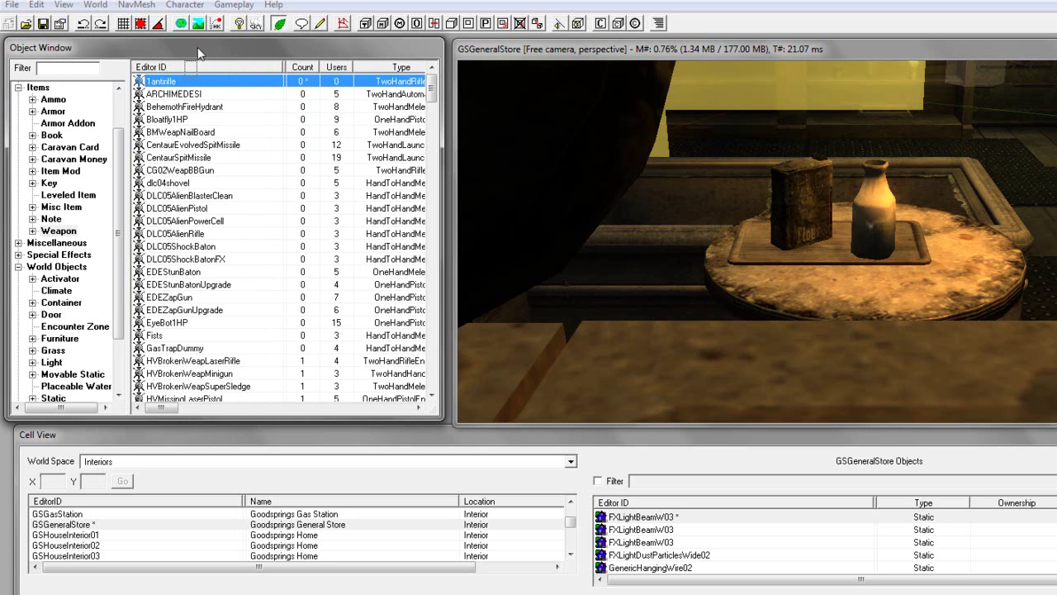
{"action": "left_click", "coordinate": [189, 83]}
{"action": "left_click", "coordinate": [164, 83]}
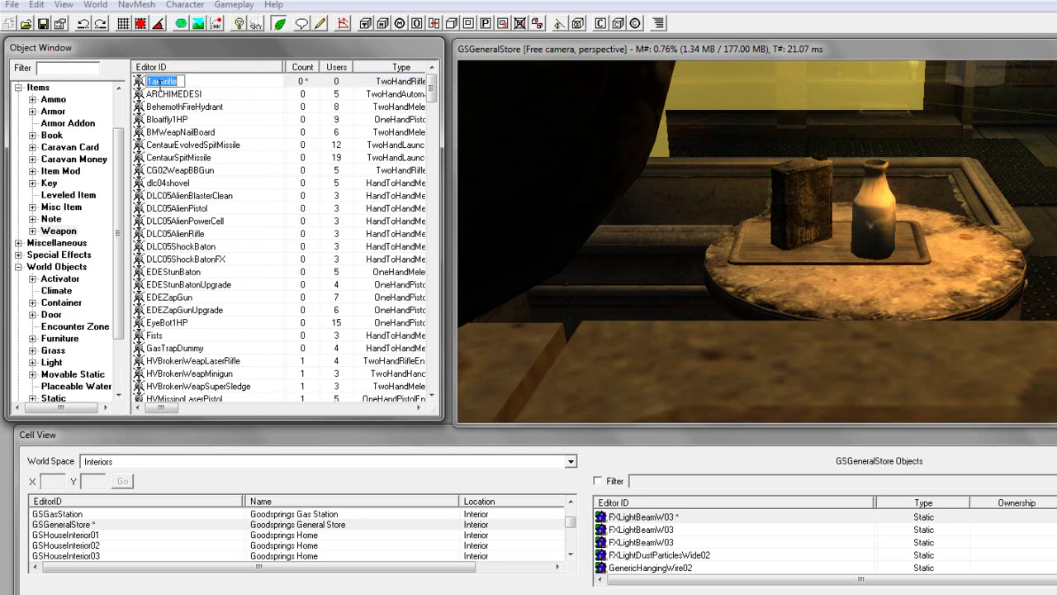
{"action": "left_click", "coordinate": [178, 106]}
{"action": "left_click", "coordinate": [205, 83]}
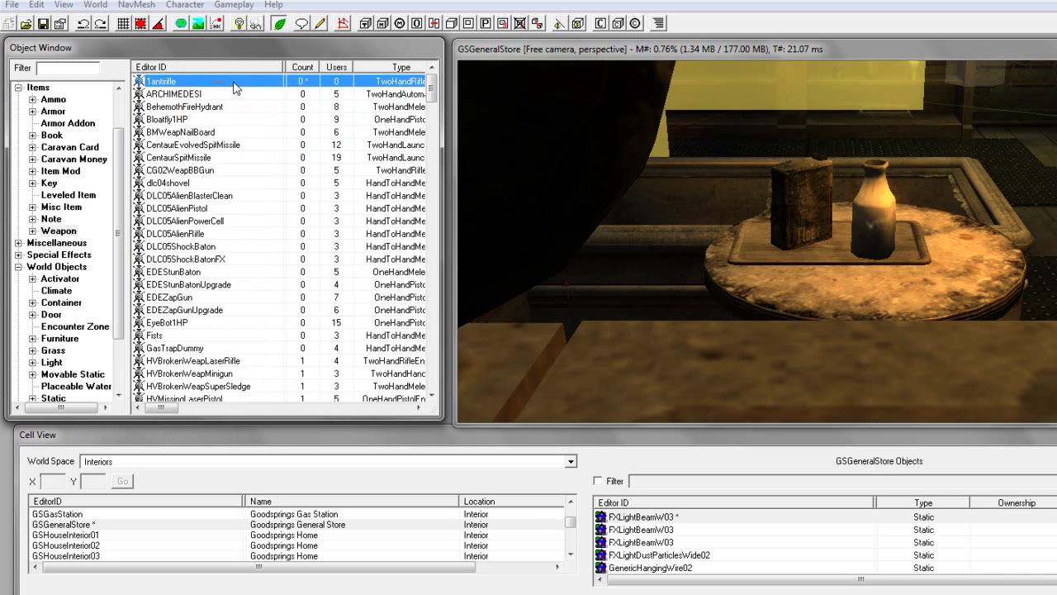
{"action": "left_click_drag", "start_coordinate": [305, 83], "coordinate": [487, 79]}
{"action": "left_click_drag", "start_coordinate": [777, 223], "coordinate": [809, 142]}
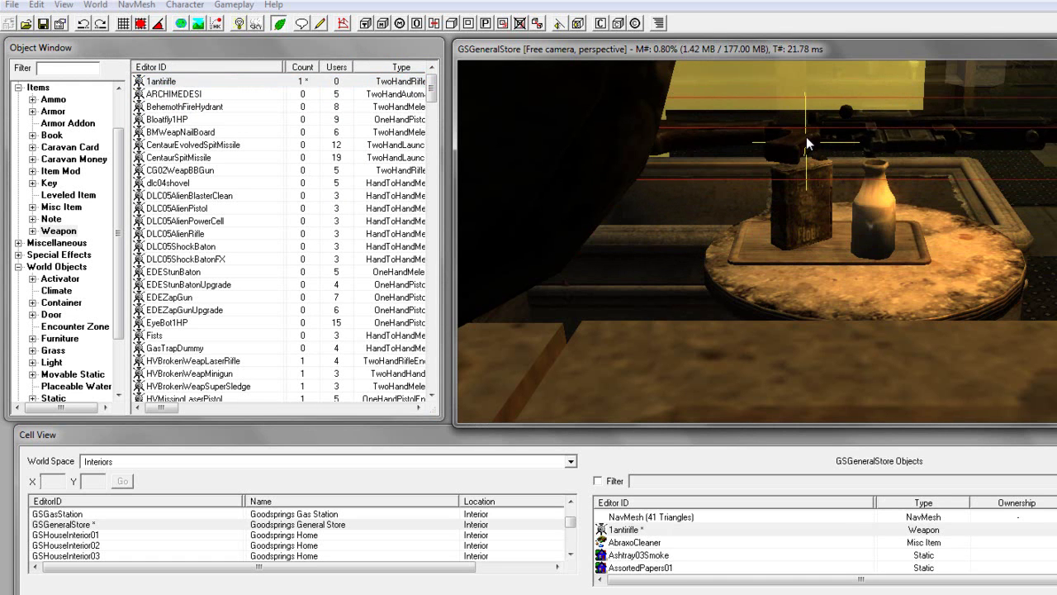
Step: Open the placed rifle's reference data and lower its Z position to 626.7782
{"action": "double_click", "coordinate": [807, 142]}
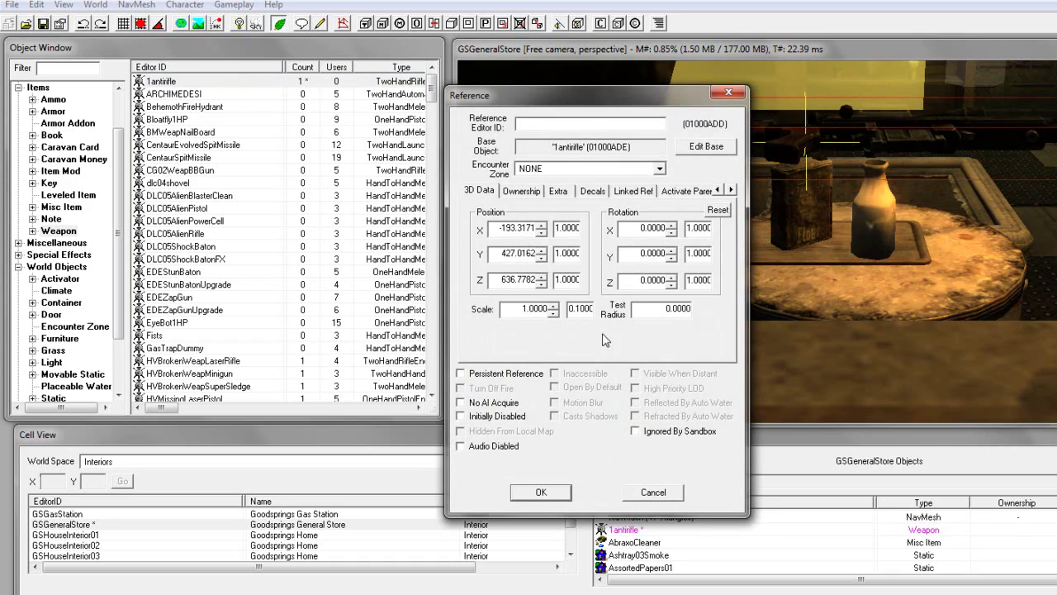
{"action": "left_click", "coordinate": [542, 284]}
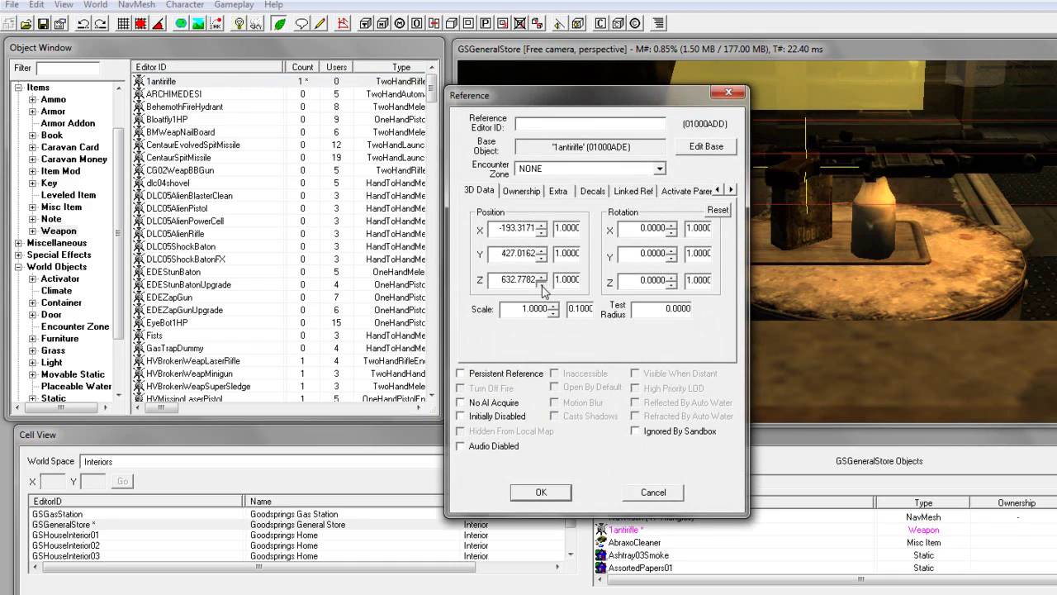
{"action": "left_click", "coordinate": [542, 284]}
Step: Raise the rifle's Y position to 483.0162
{"action": "left_click", "coordinate": [542, 249]}
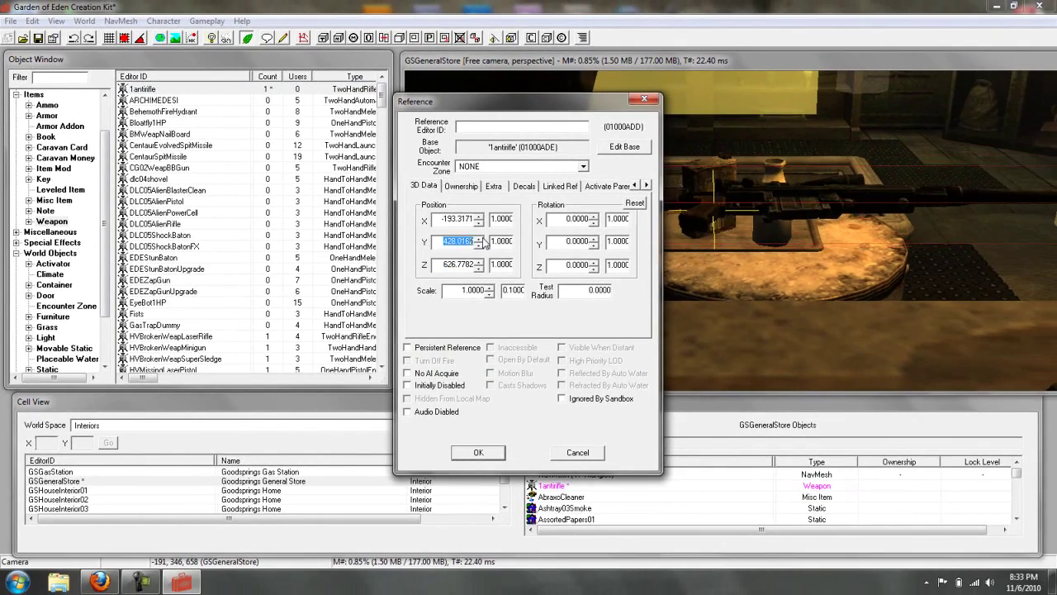
{"action": "left_click", "coordinate": [479, 237]}
{"action": "left_click", "coordinate": [480, 237]}
{"action": "left_click", "coordinate": [480, 237]}
{"action": "left_click", "coordinate": [480, 237]}
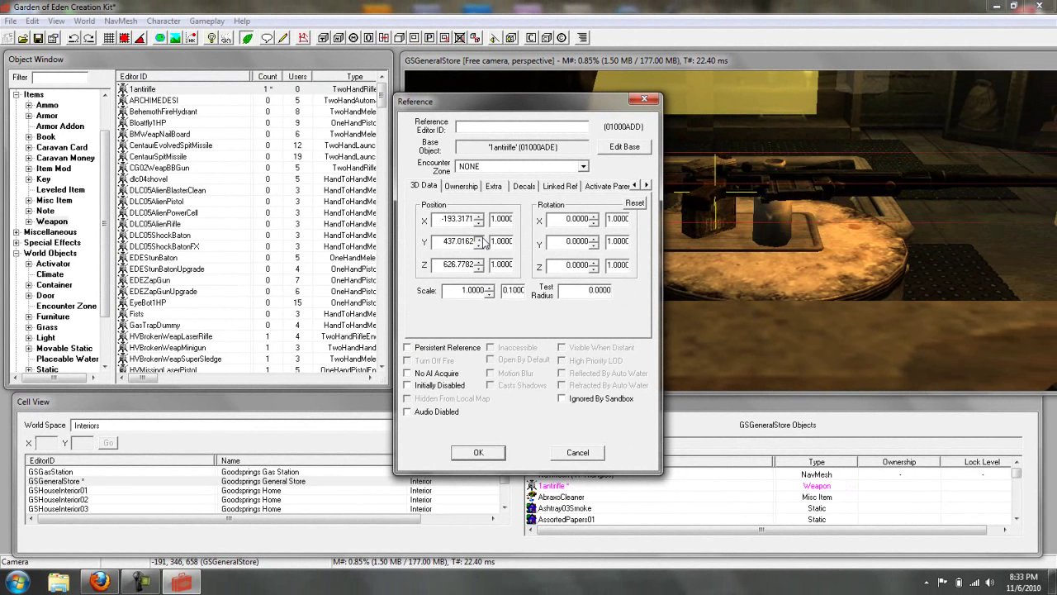
{"action": "left_click", "coordinate": [482, 238]}
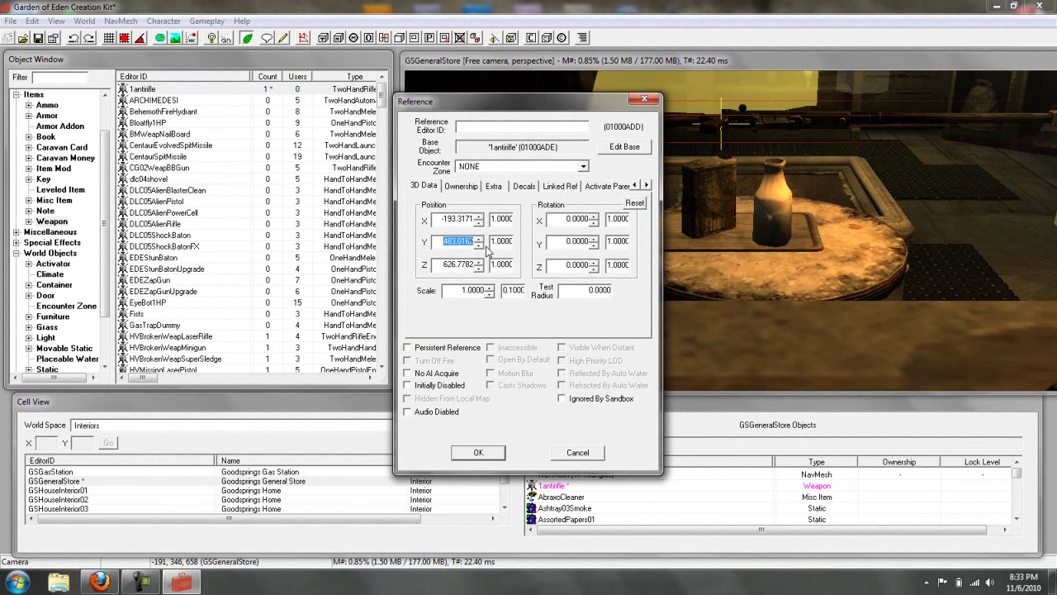
Step: Set the rifle's Z position to 601.7782 and its Y position to 458.0162 to bring it down to the table
{"action": "left_click", "coordinate": [478, 268]}
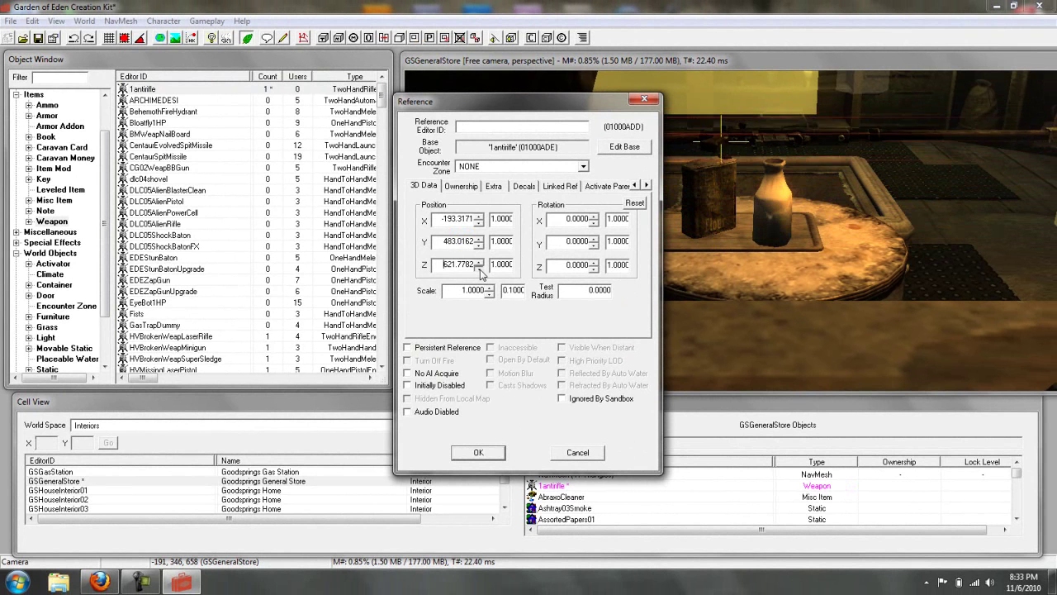
{"action": "left_click", "coordinate": [479, 269]}
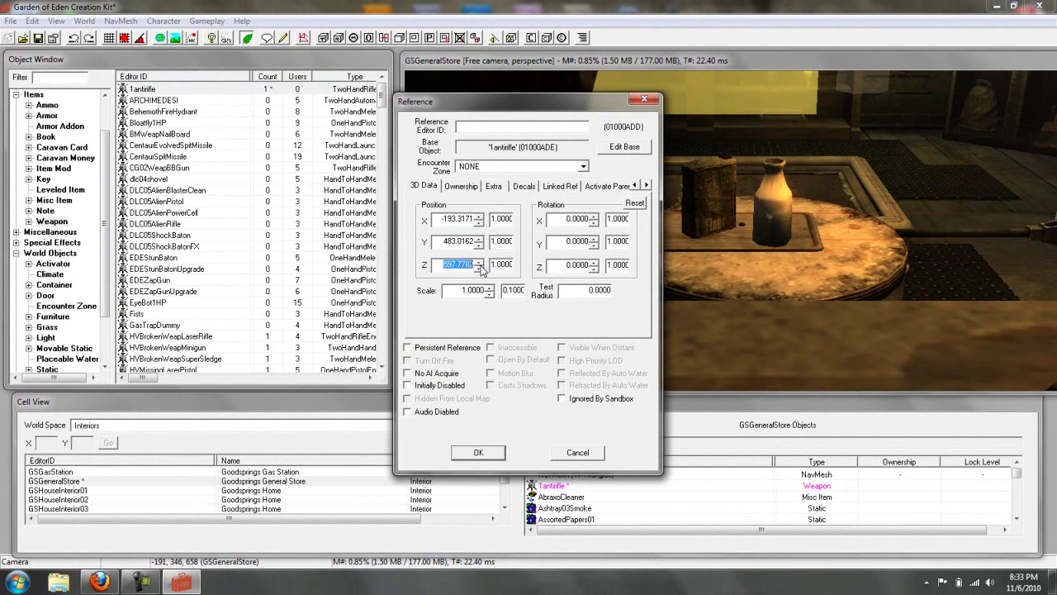
{"action": "left_click", "coordinate": [483, 263]}
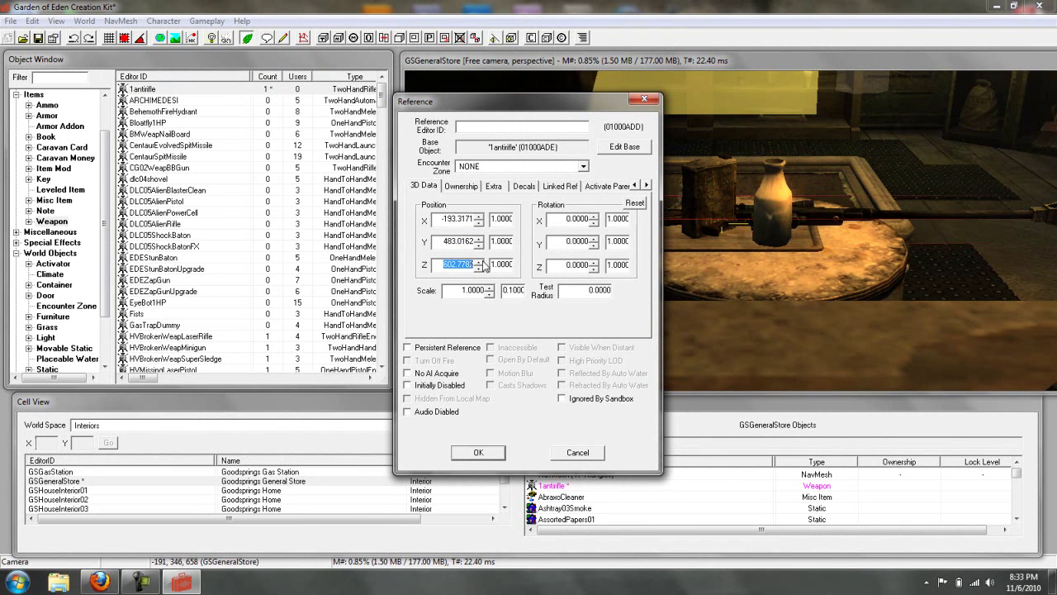
{"action": "left_click", "coordinate": [479, 269]}
{"action": "left_click", "coordinate": [479, 261]}
{"action": "left_click", "coordinate": [479, 246]}
{"action": "left_click_drag", "start_coordinate": [480, 247], "coordinate": [479, 238]}
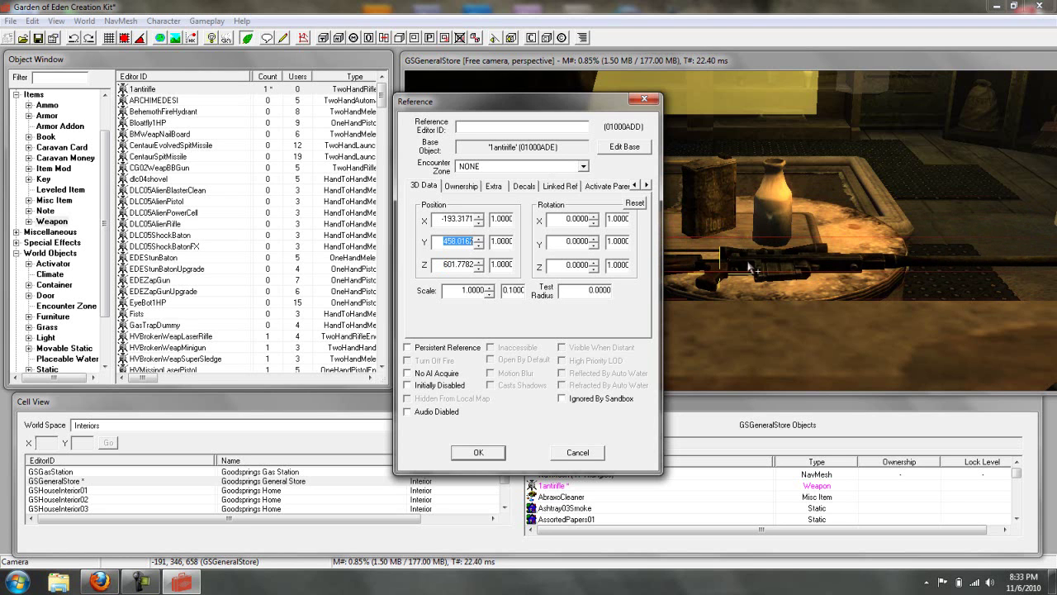
Step: Review the rifle reference's ownership settings, enable No AI Acquire and Ignored By Sandbox, and accept the reference changes
{"action": "left_click", "coordinate": [476, 187]}
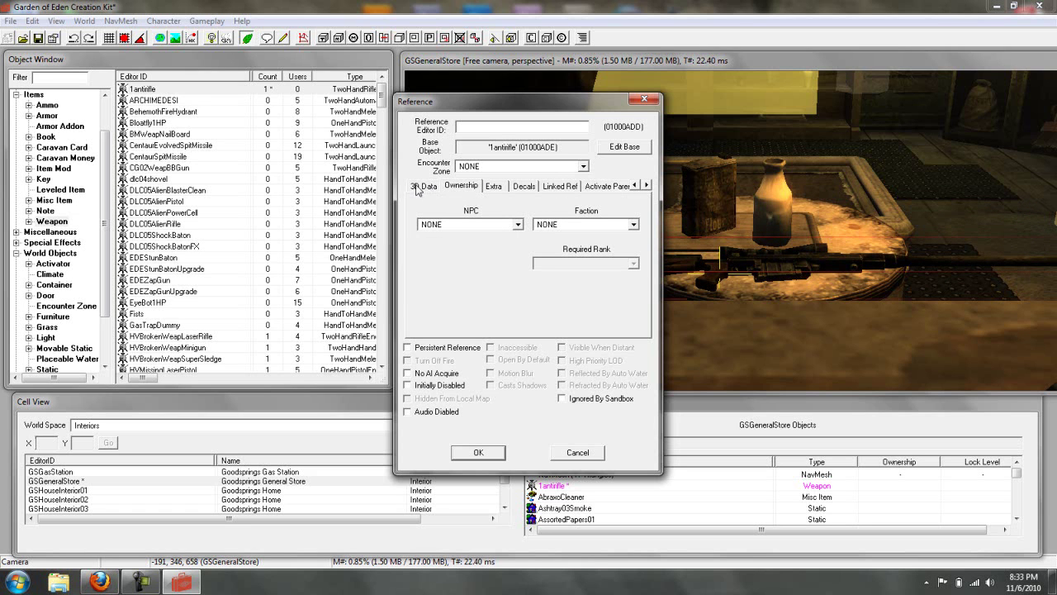
{"action": "left_click", "coordinate": [420, 187]}
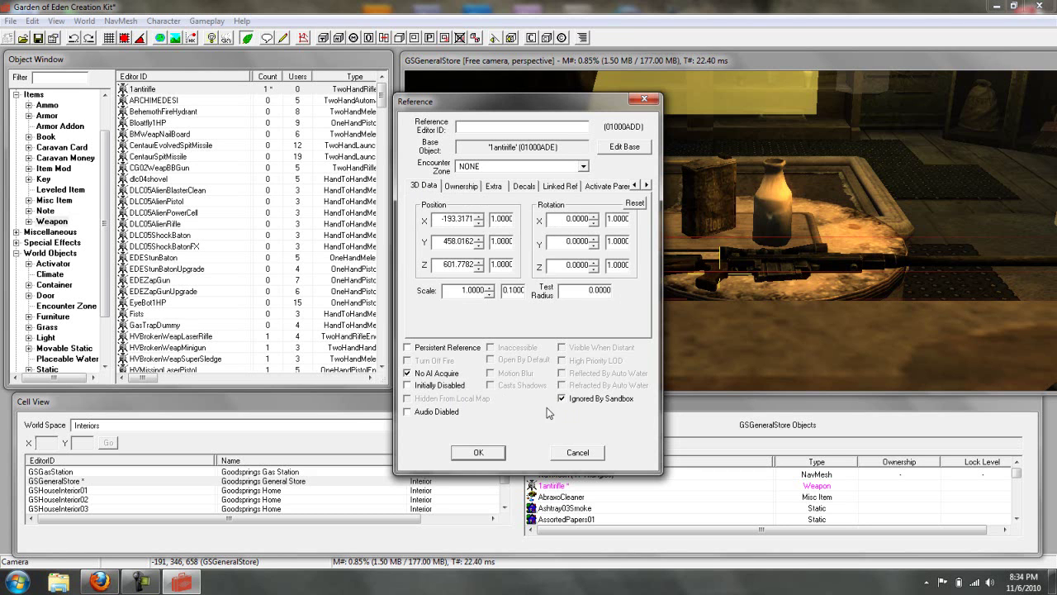
{"action": "left_click", "coordinate": [479, 452]}
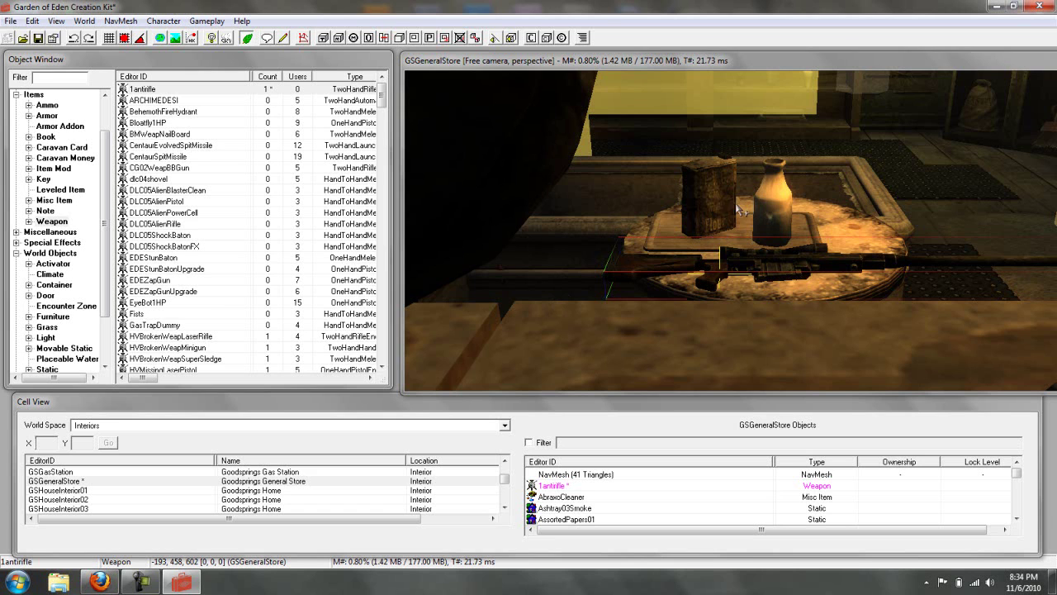
Step: Start saving the edits as a new TES plugin file
{"action": "left_click", "coordinate": [13, 23]}
{"action": "left_click", "coordinate": [56, 52]}
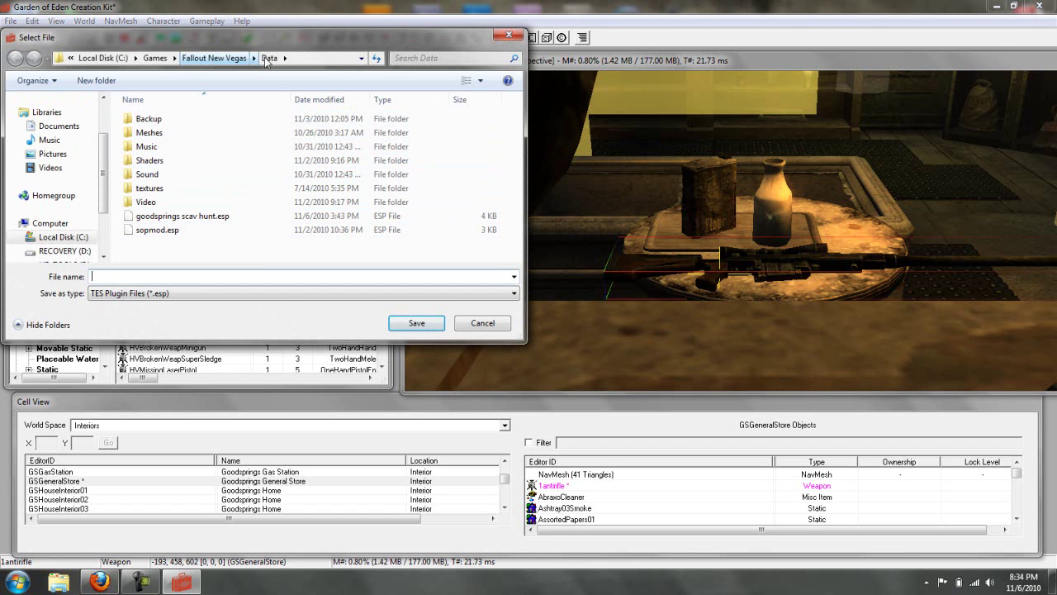
Step: Browse to the Fallout New Vegas folder under Program Files (x86)\Bethesda Softworks on drive C
{"action": "left_click", "coordinate": [237, 61]}
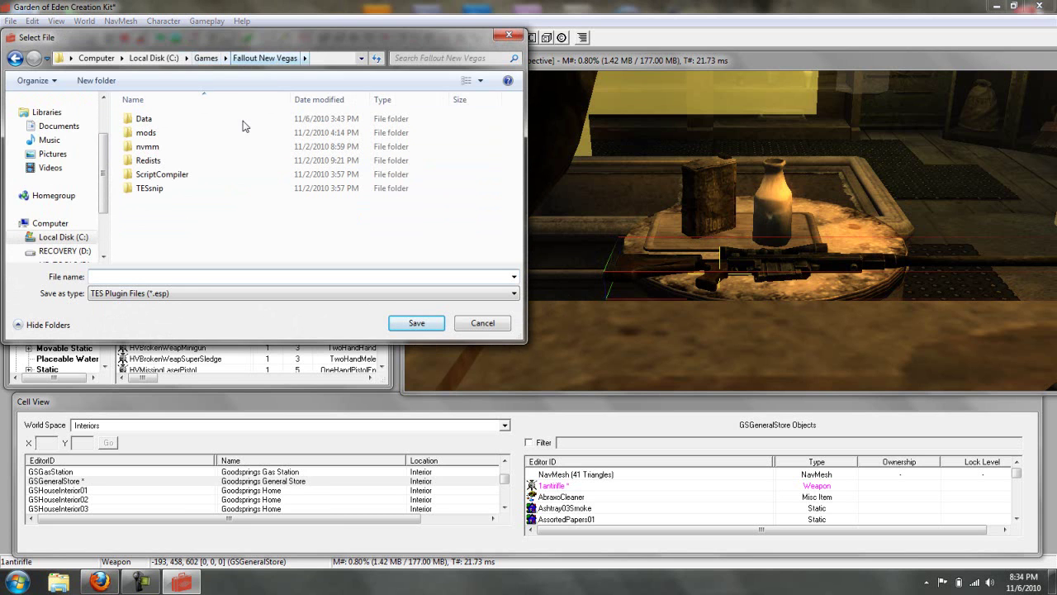
{"action": "left_click", "coordinate": [153, 59]}
{"action": "double_click", "coordinate": [196, 230]}
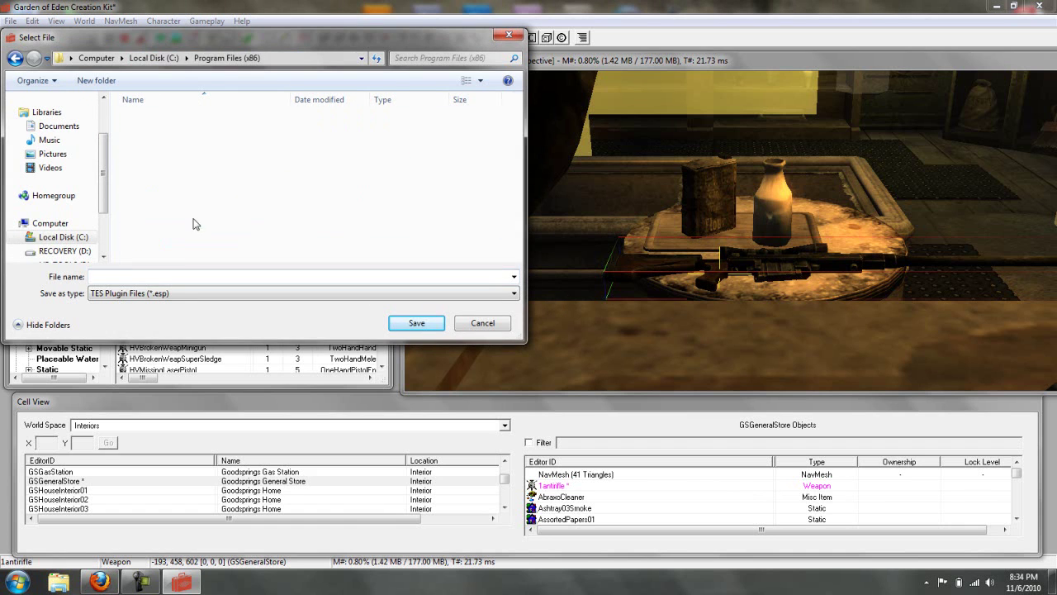
{"action": "double_click", "coordinate": [190, 187]}
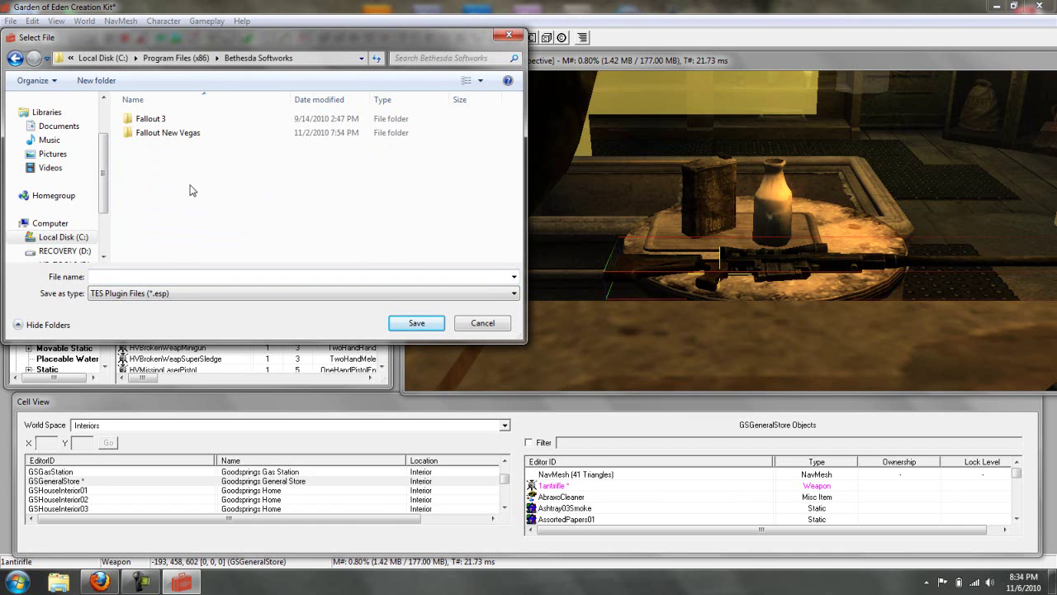
{"action": "double_click", "coordinate": [189, 134]}
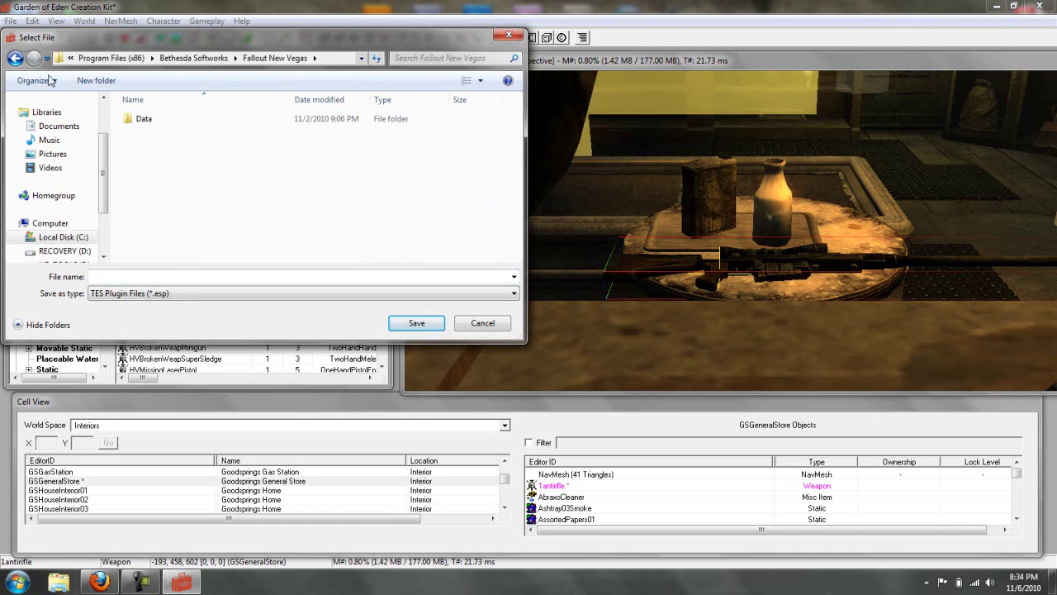
Step: Save the plugin as test mod 1 in the Games\Fallout New Vegas\Data folder on drive C
{"action": "left_click", "coordinate": [86, 238]}
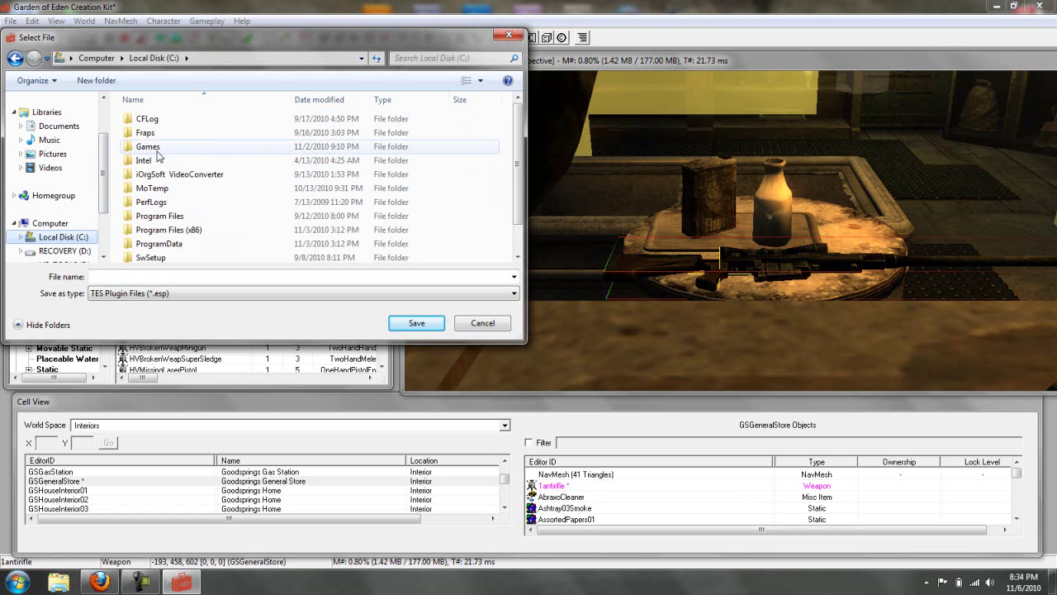
{"action": "double_click", "coordinate": [147, 146]}
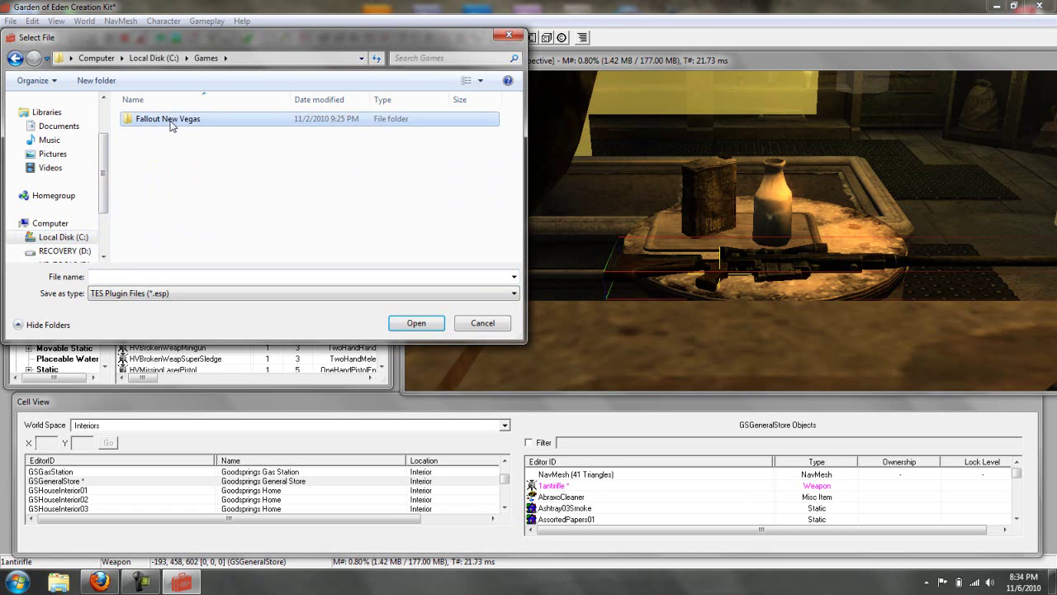
{"action": "double_click", "coordinate": [170, 121]}
{"action": "double_click", "coordinate": [172, 118]}
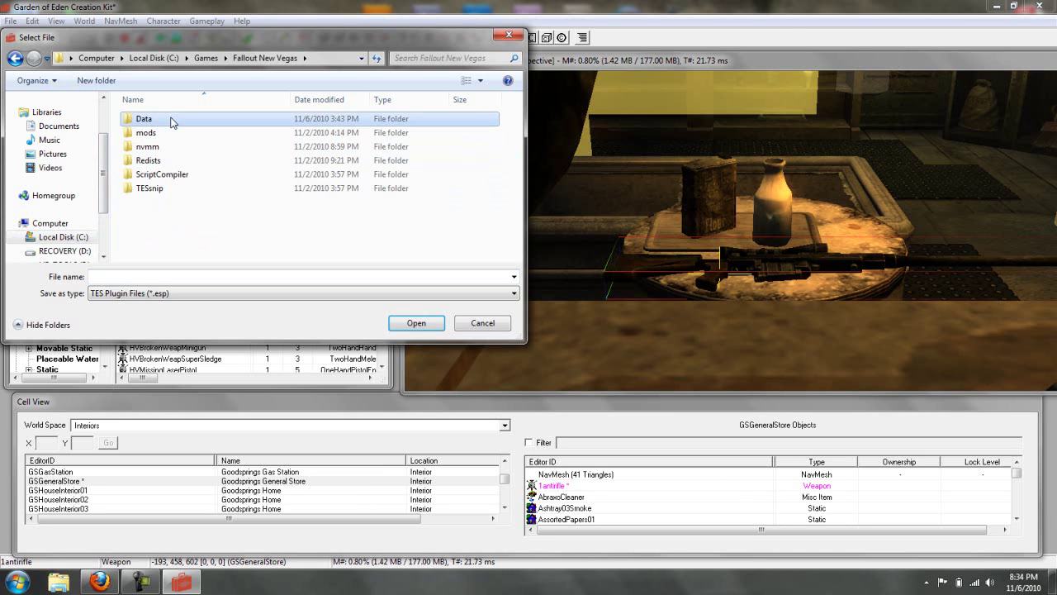
{"action": "left_click", "coordinate": [162, 274]}
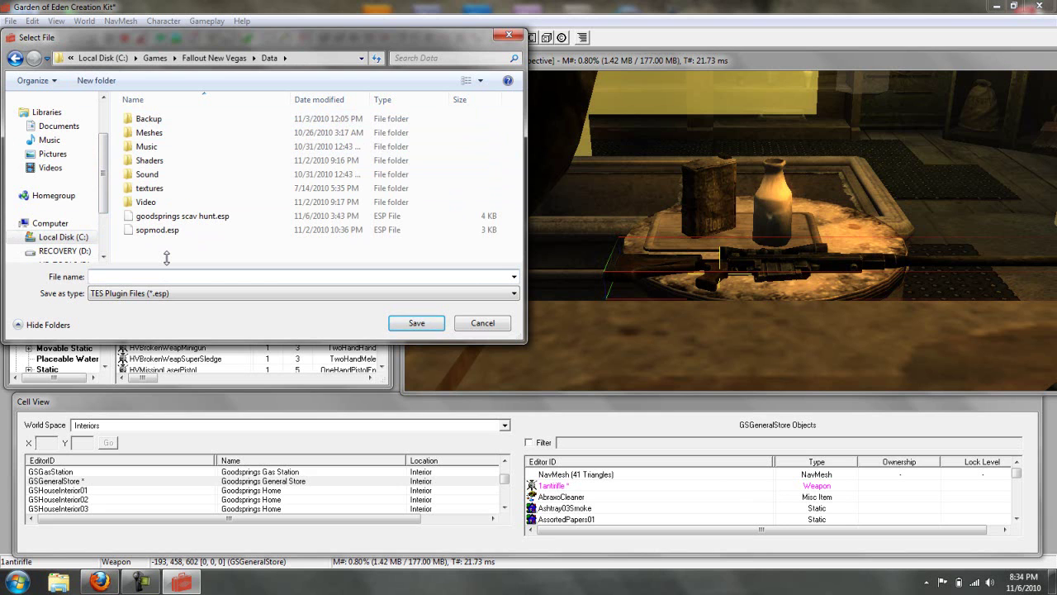
{"action": "type", "text": "test mod 1"}
{"action": "left_click", "coordinate": [394, 325]}
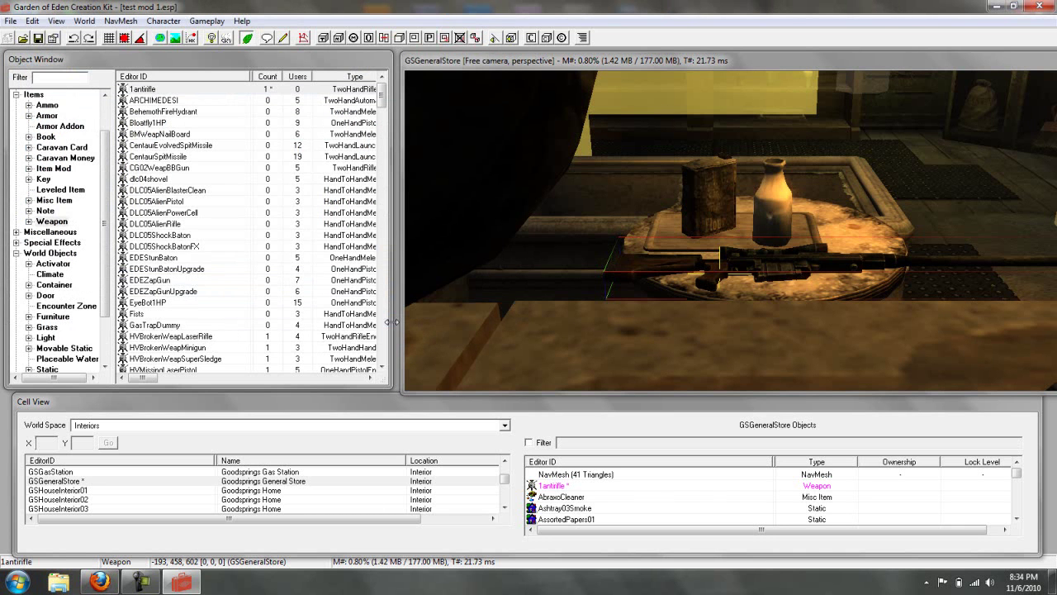
Step: Minimize the editor and select the Fallout New Vegas shortcut on the desktop
{"action": "left_click", "coordinate": [996, 7]}
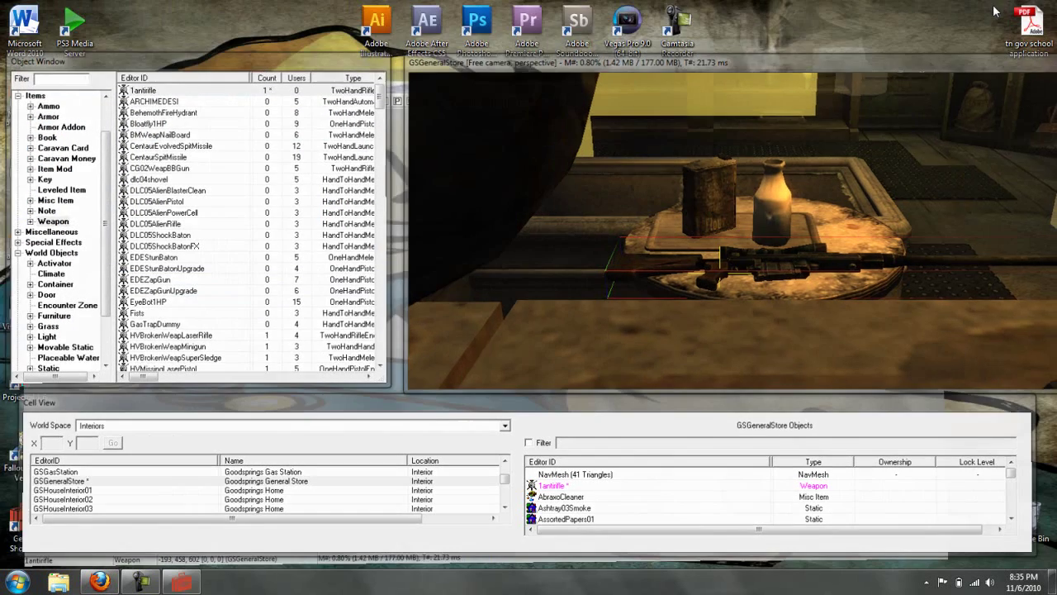
{"action": "left_click", "coordinate": [33, 468]}
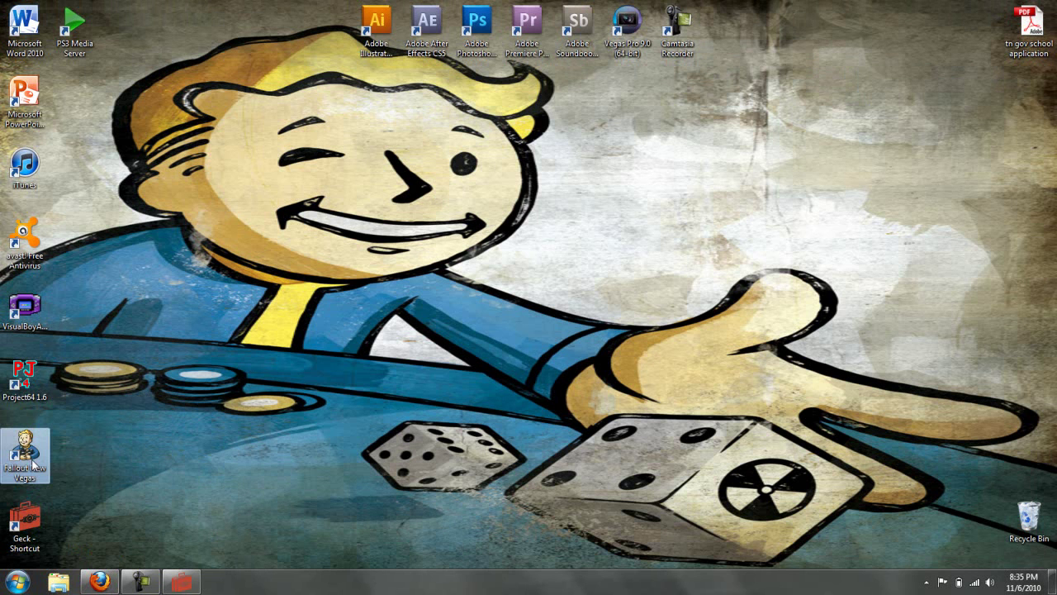